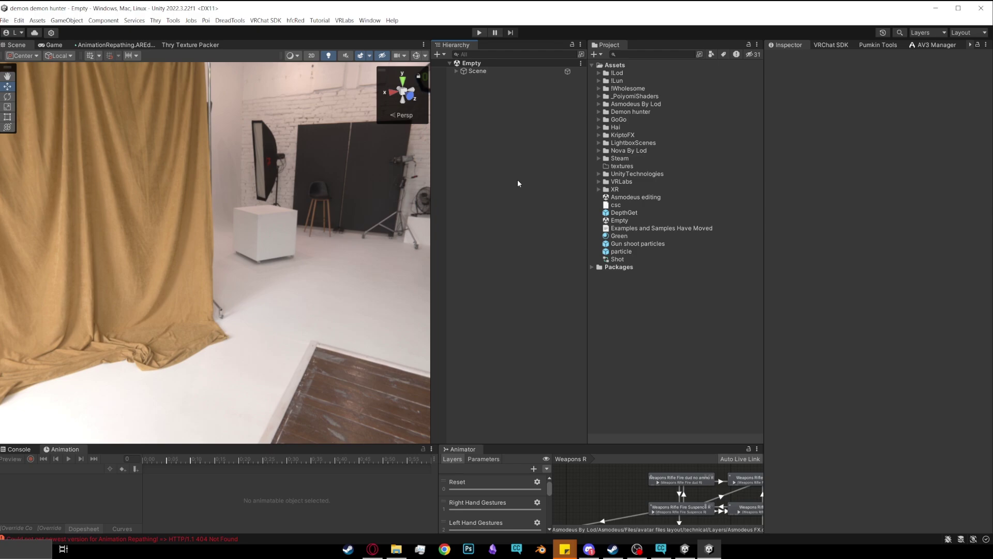
Step: Open the Asmodeus Scene Awesome scene from Asmodeus By Lod > Asmodeus > OPEN ME
{"action": "left_click", "coordinate": [599, 103]}
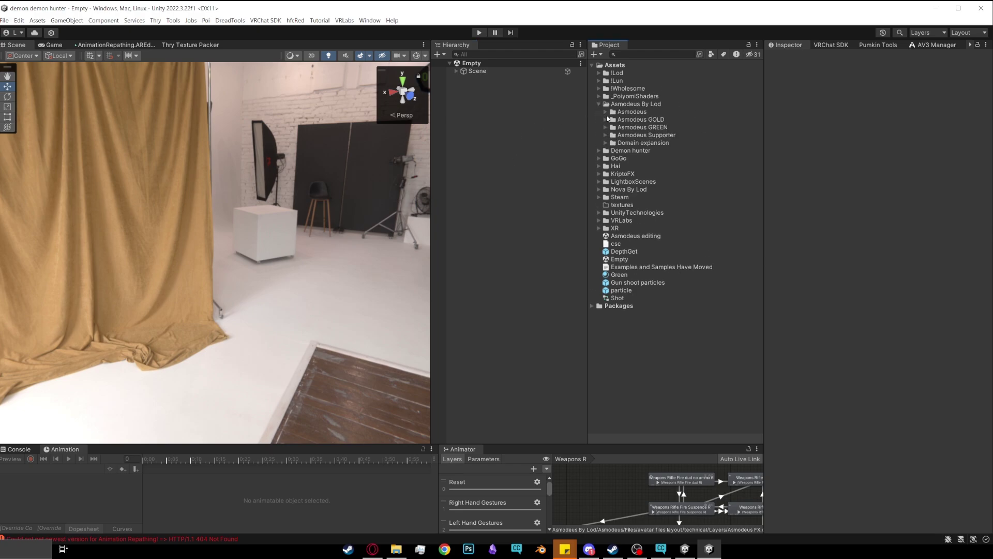
{"action": "left_click", "coordinate": [605, 112]}
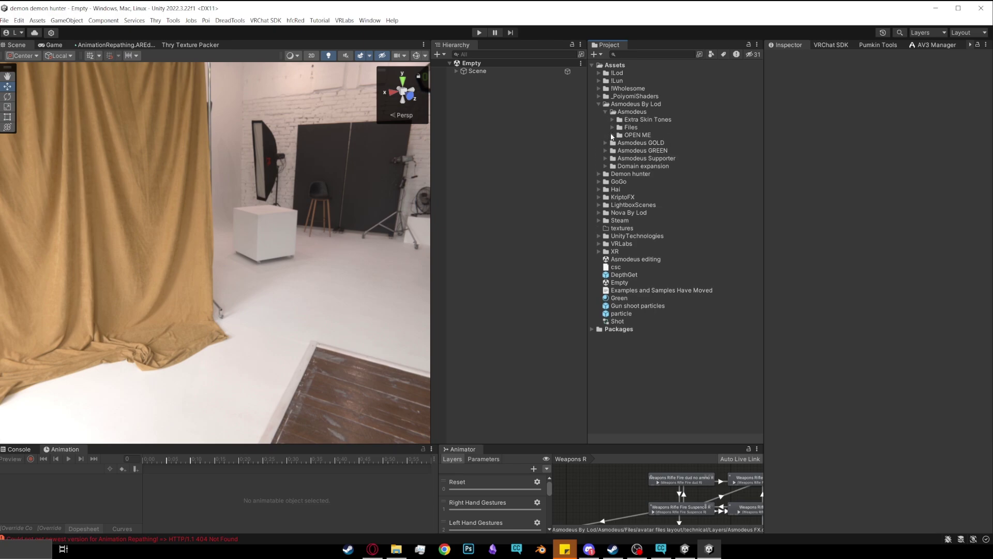
{"action": "left_click", "coordinate": [612, 135]}
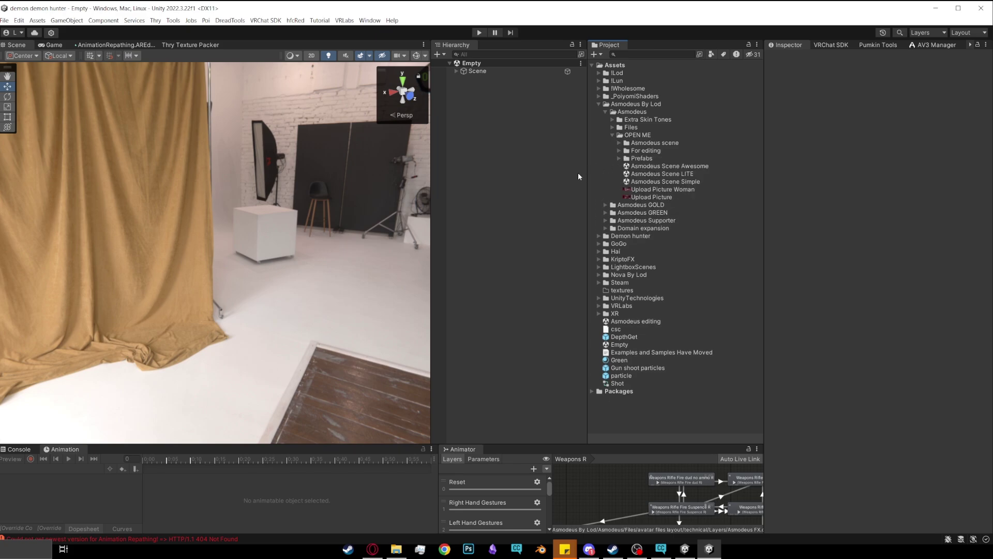
{"action": "double_click", "coordinate": [635, 167]}
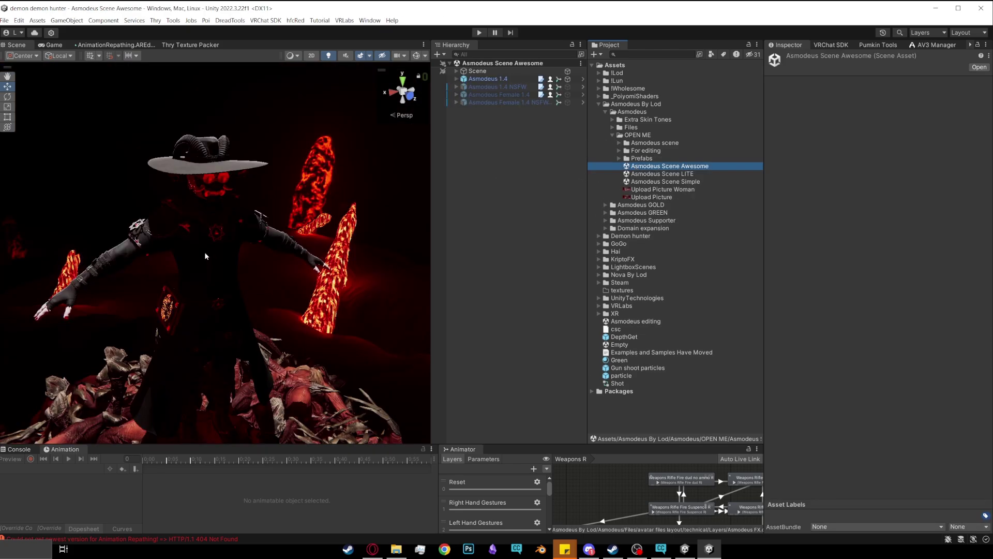
Step: Completely unpack the Asmodeus 1.4 avatar prefab in the scene
{"action": "left_click", "coordinate": [526, 196]}
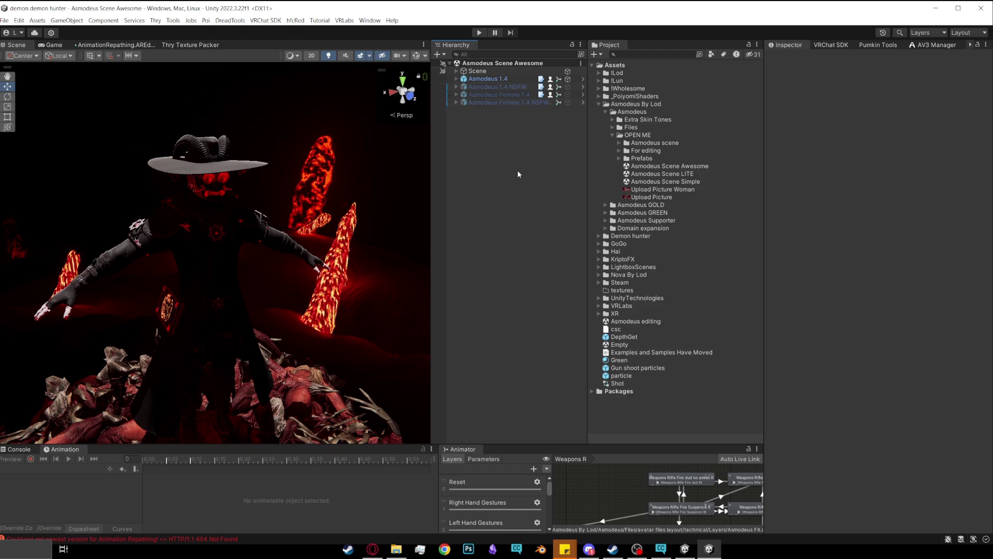
{"action": "left_click", "coordinate": [501, 79]}
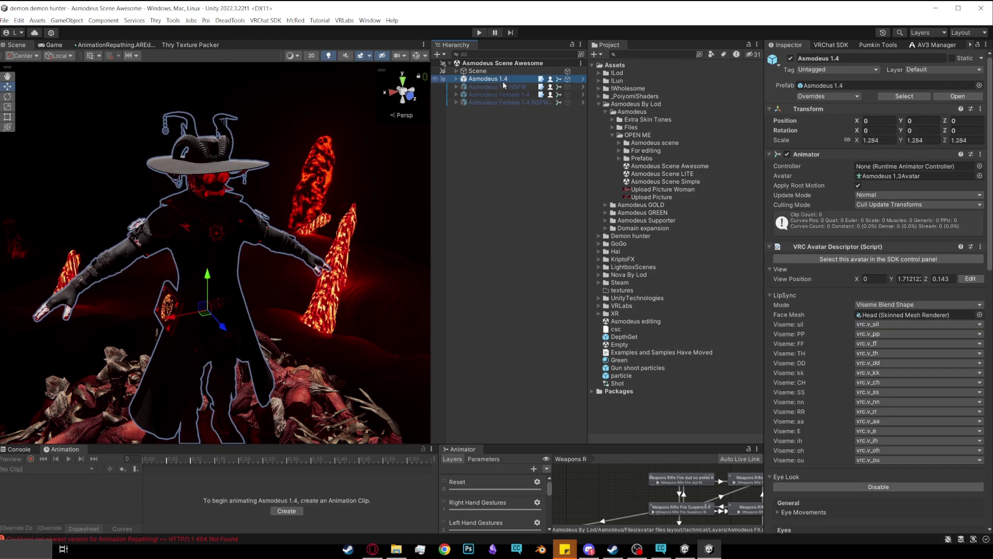
{"action": "right_click", "coordinate": [500, 81]}
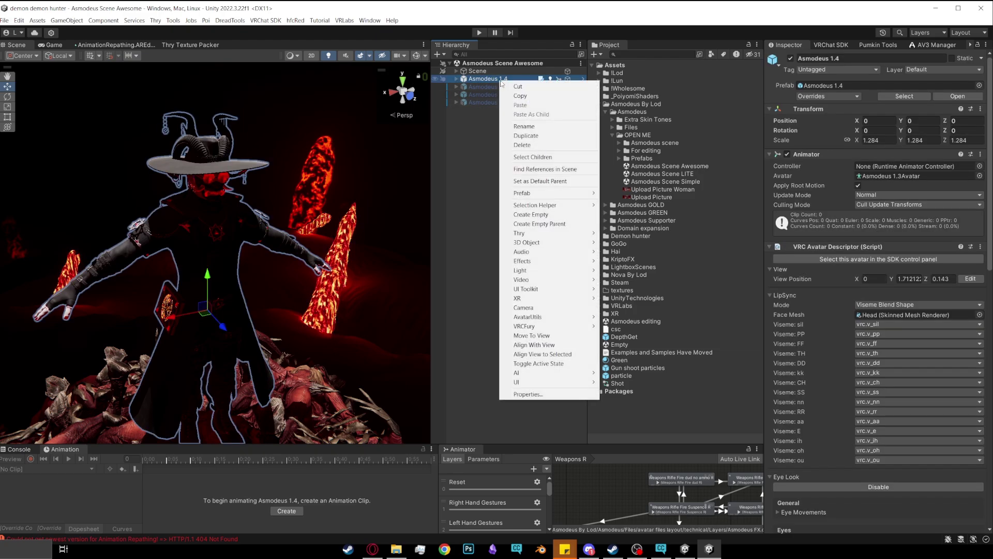
{"action": "mouse_move", "coordinate": [568, 194]}
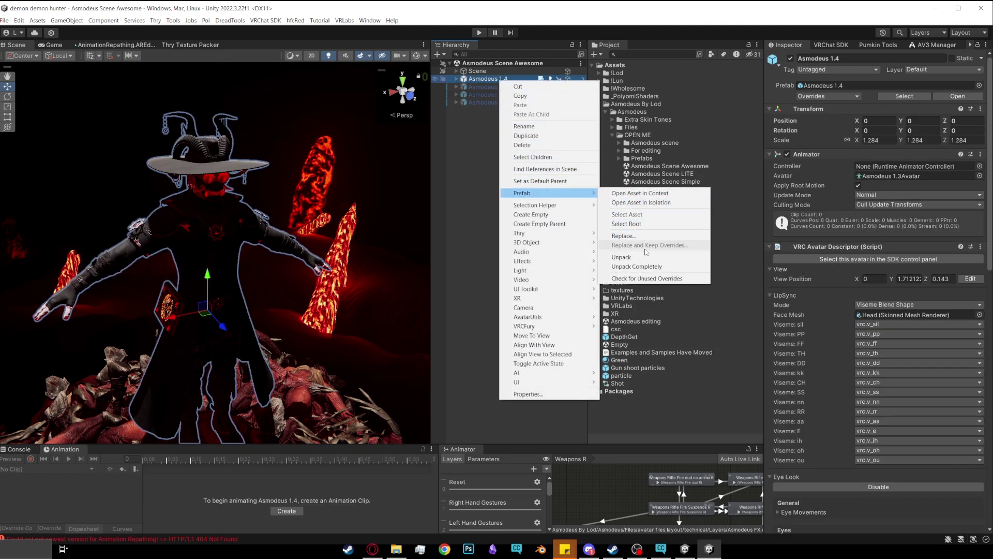
{"action": "left_click", "coordinate": [636, 266]}
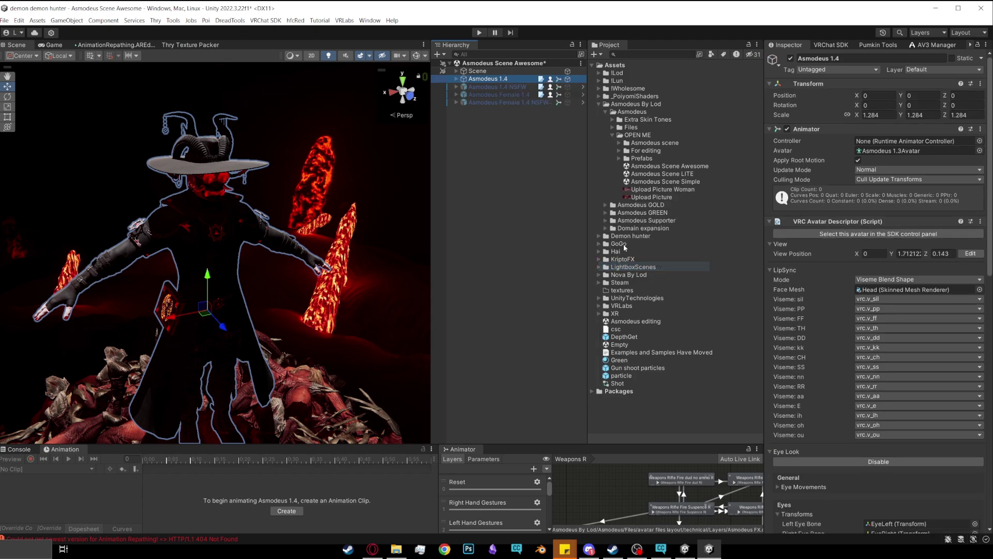
Step: Expand the avatar's Weapons hierarchy down to the Guns L Sawed off container and the Guns R Leaver action container
{"action": "left_click", "coordinate": [456, 79]}
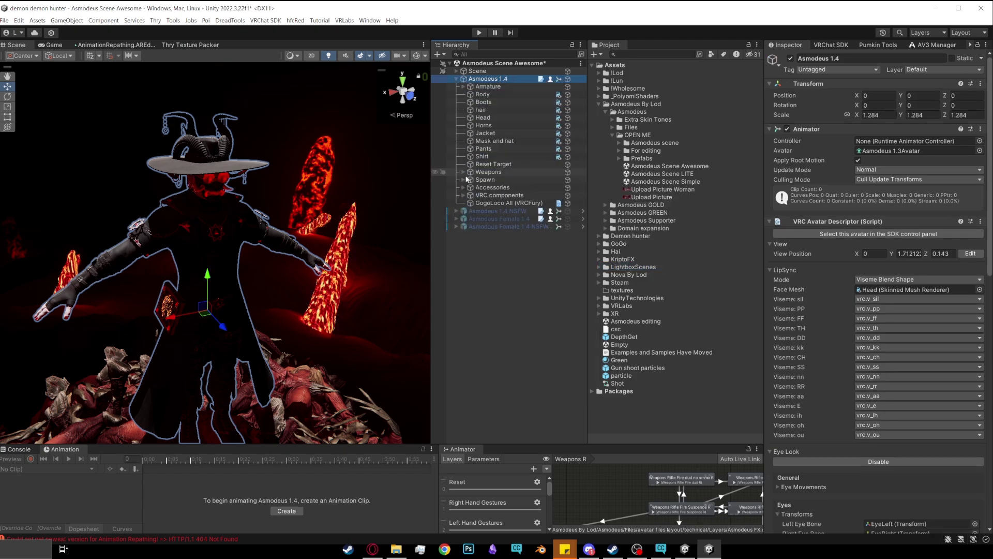
{"action": "left_click", "coordinate": [463, 173]}
{"action": "left_click", "coordinate": [471, 180]}
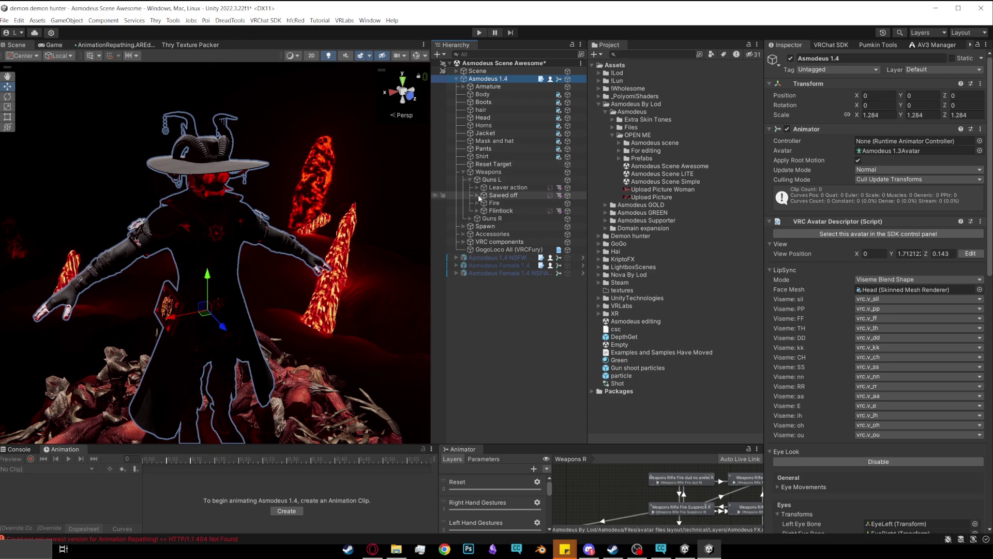
{"action": "left_click", "coordinate": [477, 195]}
{"action": "left_click", "coordinate": [484, 202]}
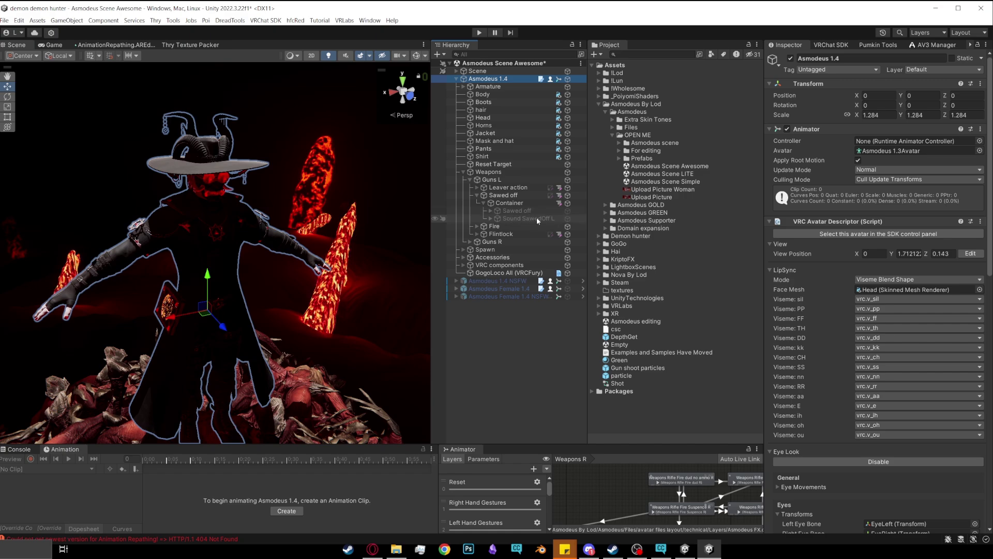
{"action": "left_click", "coordinate": [470, 243]}
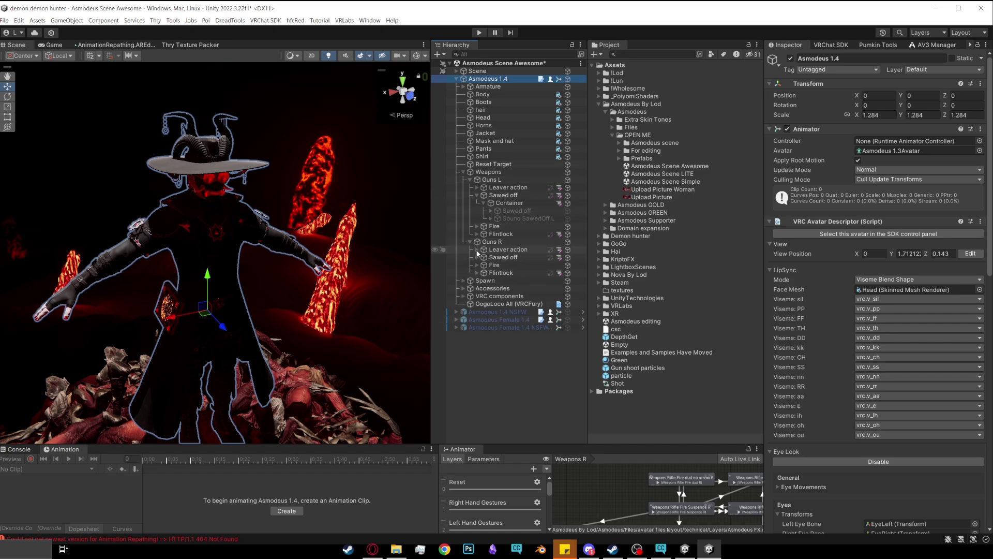
{"action": "left_click", "coordinate": [476, 250]}
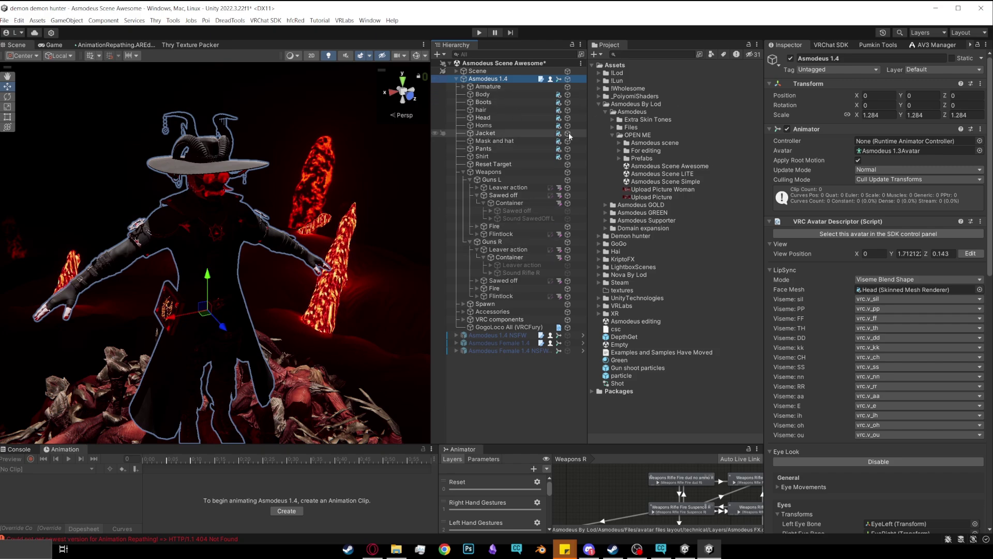
Step: Add the For Asmodeus prefabs Rune Rifle to Guns R's Leaver action container and Rune Sawed Off to Guns L's Sawed off container, disabling both
{"action": "left_click", "coordinate": [626, 88]}
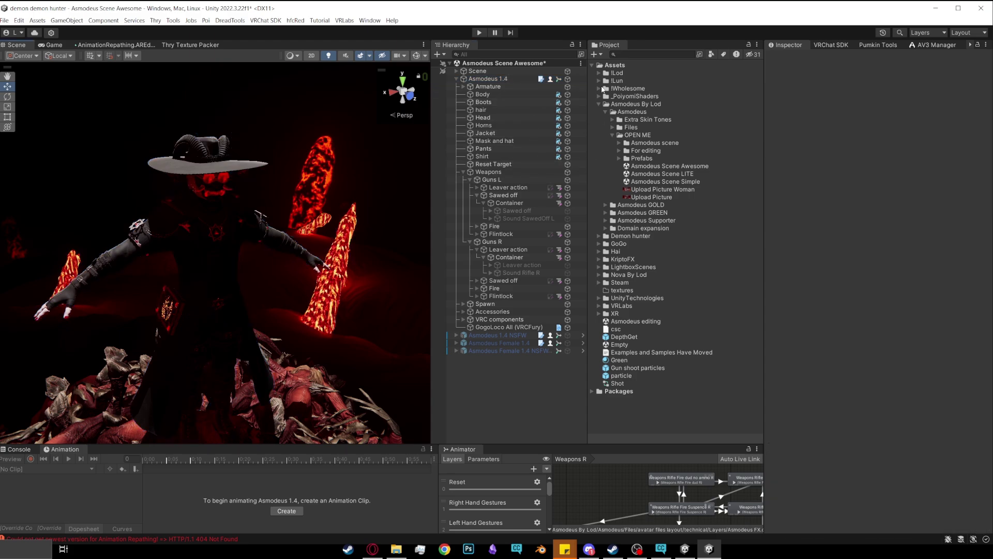
{"action": "left_click", "coordinate": [598, 73]}
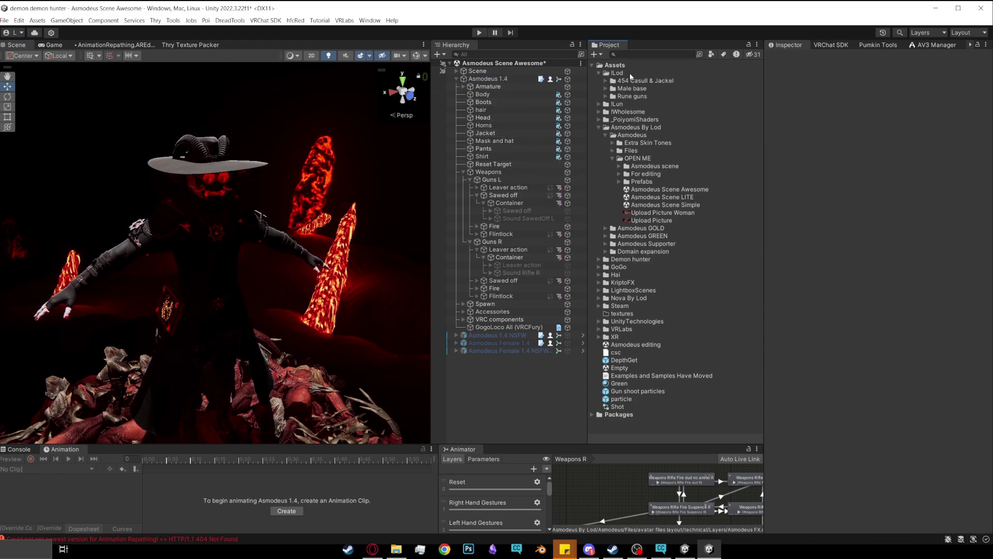
{"action": "left_click", "coordinate": [605, 96]}
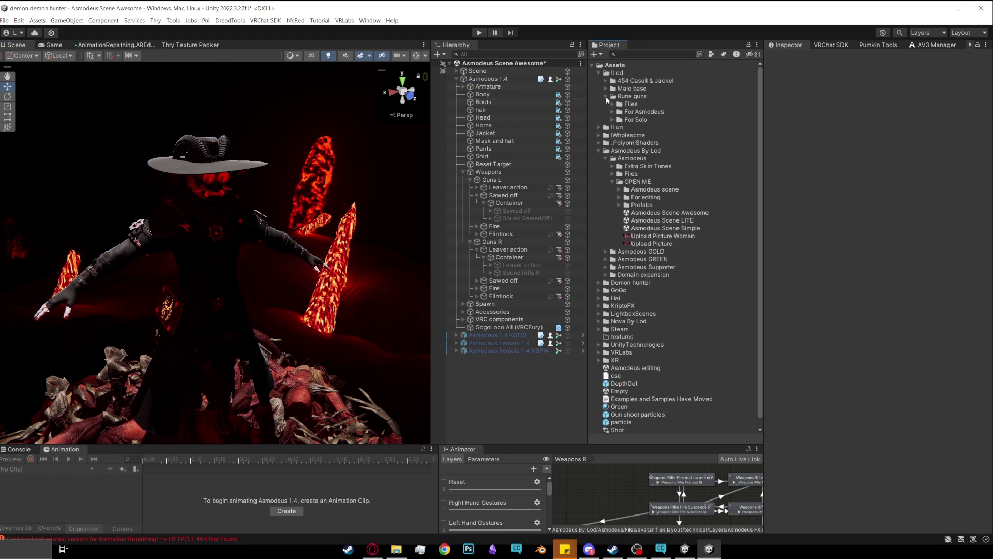
{"action": "left_click", "coordinate": [612, 111]}
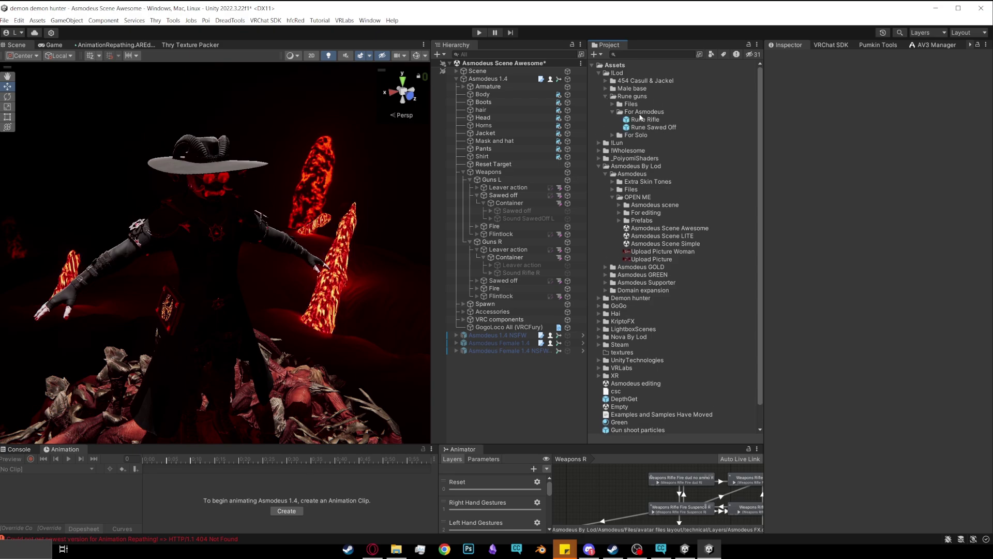
{"action": "left_click_drag", "start_coordinate": [641, 122], "coordinate": [510, 260]}
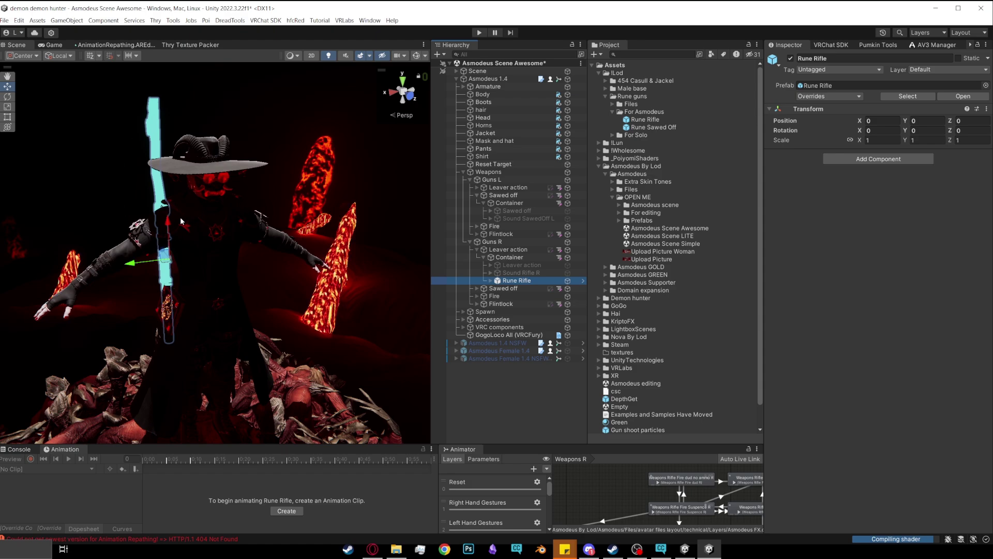
{"action": "left_click", "coordinate": [790, 59]}
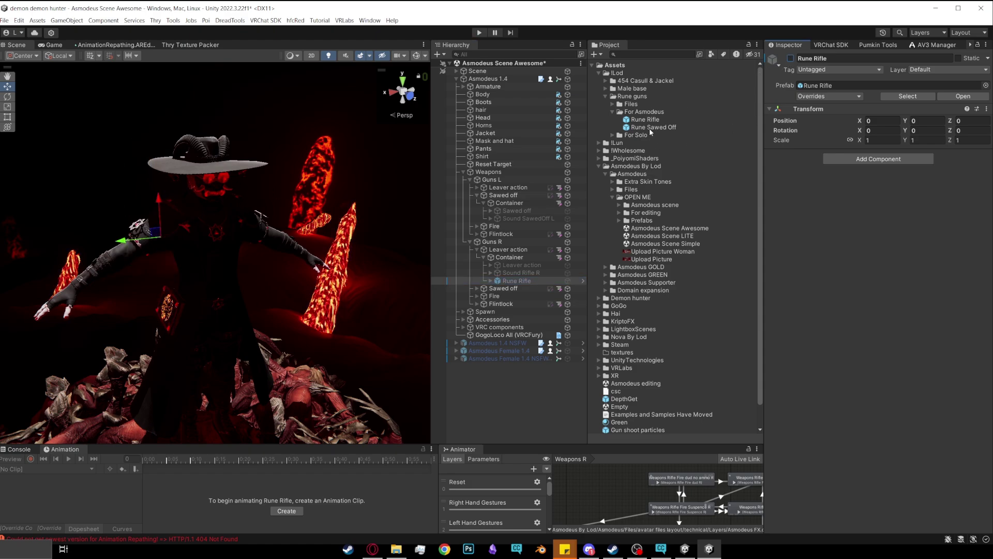
{"action": "left_click_drag", "start_coordinate": [644, 128], "coordinate": [529, 205]}
{"action": "left_click", "coordinate": [790, 58]}
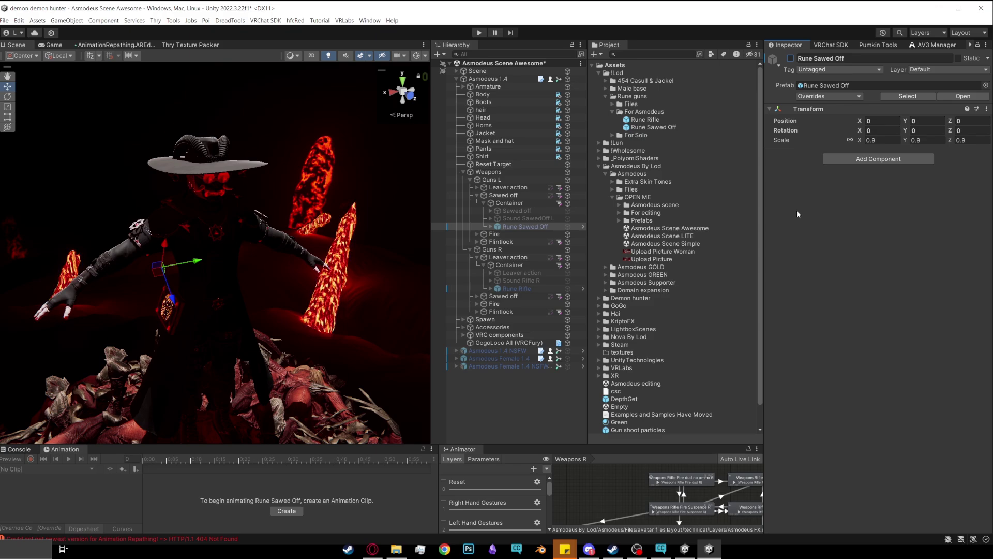
Step: Switch to the Asmodeus test project, open the VRLabs AV3 Manager and dock it beside the Inspector
{"action": "key", "text": "alt+Tab"}
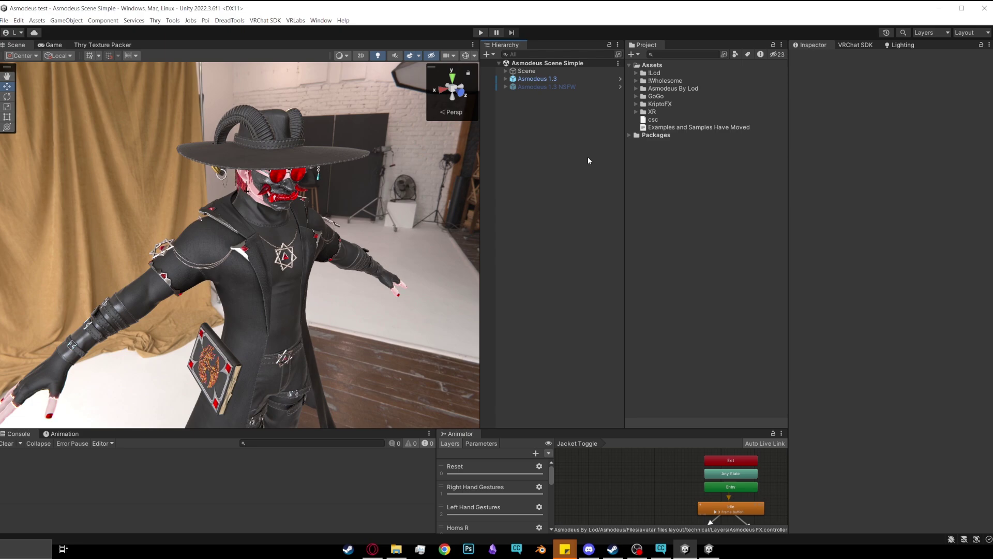
{"action": "left_click", "coordinate": [295, 20]}
{"action": "left_click", "coordinate": [312, 32]}
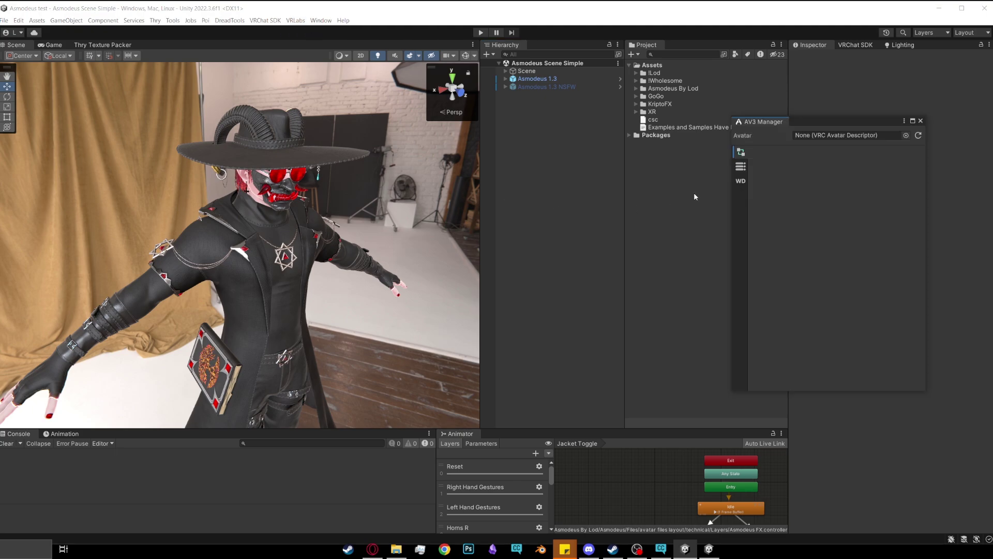
{"action": "mouse_move", "coordinate": [771, 123]}
{"action": "left_mouse_down"}
{"action": "mouse_move", "coordinate": [857, 56]}
{"action": "mouse_move", "coordinate": [904, 69]}
{"action": "left_mouse_up"}
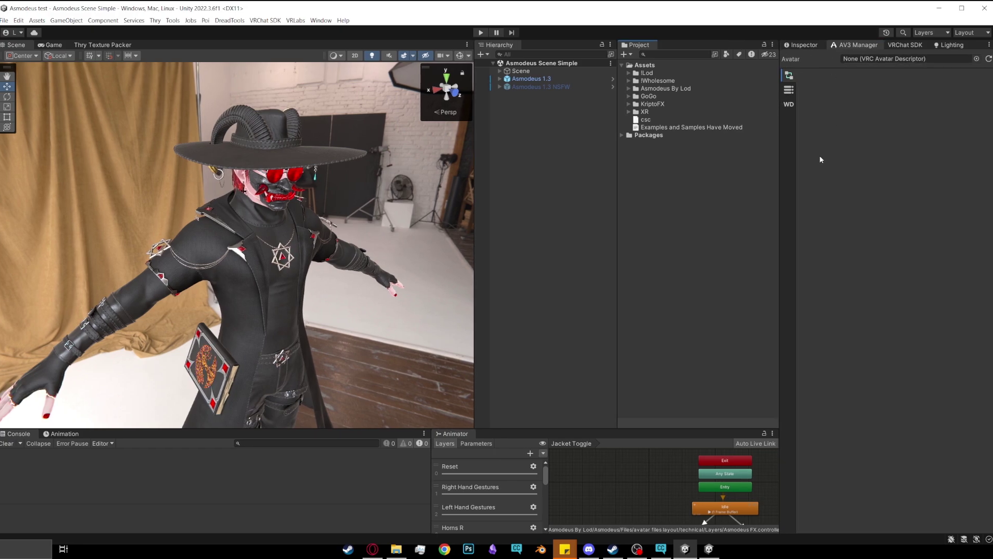
Step: Completely unpack the Asmodeus 1.3 avatar prefab and expand its child objects
{"action": "left_click", "coordinate": [500, 79]}
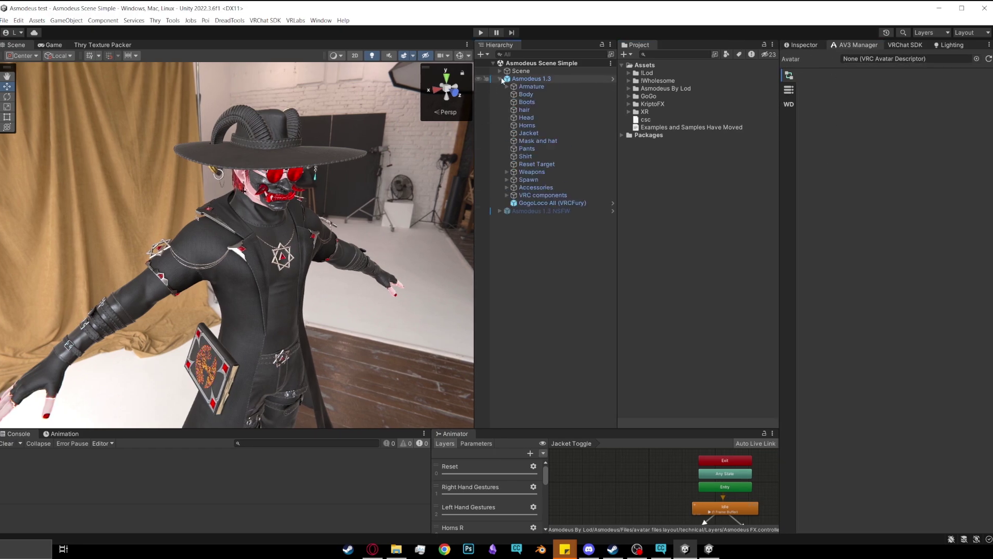
{"action": "left_click", "coordinate": [533, 78]}
{"action": "right_click", "coordinate": [546, 79]}
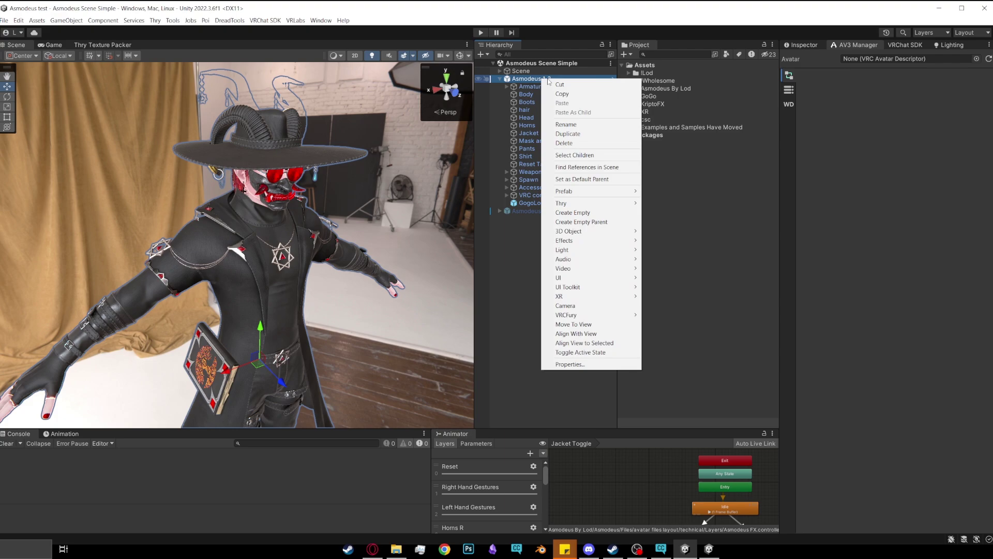
{"action": "mouse_move", "coordinate": [611, 191]}
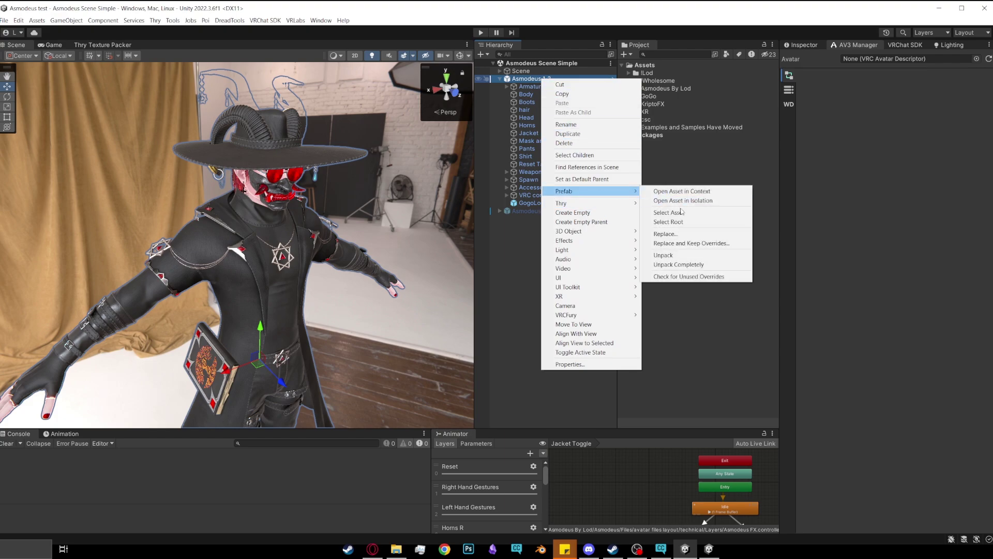
{"action": "left_click", "coordinate": [679, 265]}
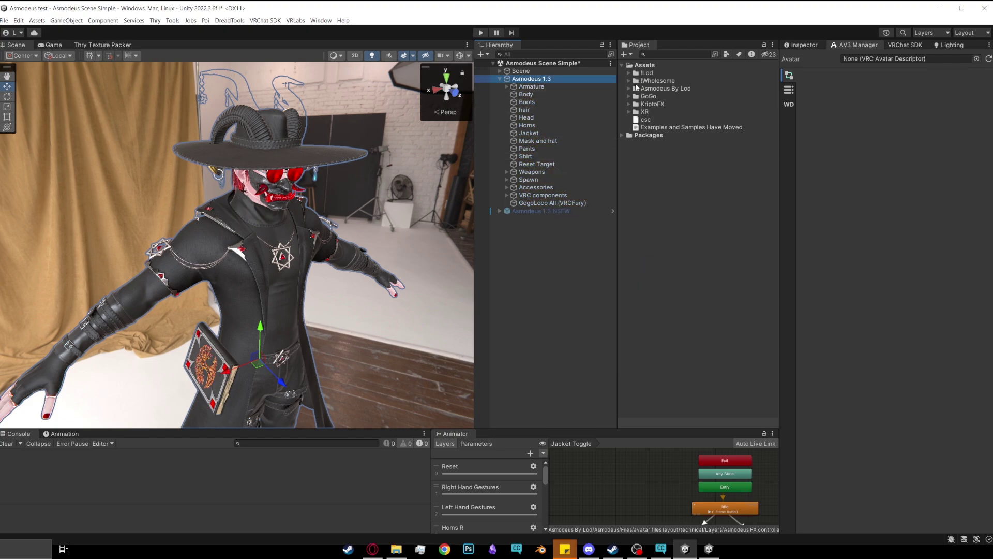
Step: Place the Rune Sawed Off Solo prefab from the Rune guns For Solo prefabs as a child of the Asmodeus 1.3 avatar
{"action": "left_click", "coordinate": [655, 151]}
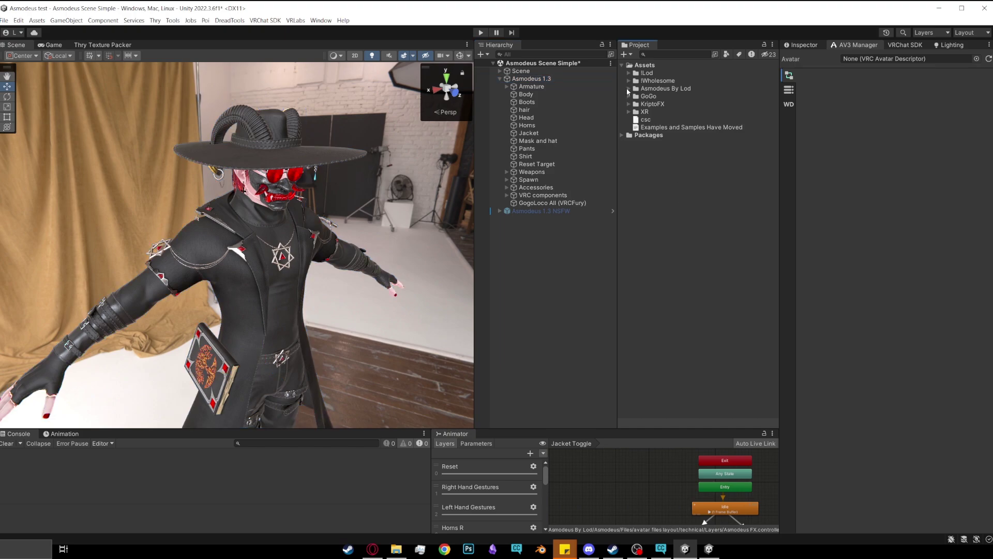
{"action": "left_click", "coordinate": [628, 73]}
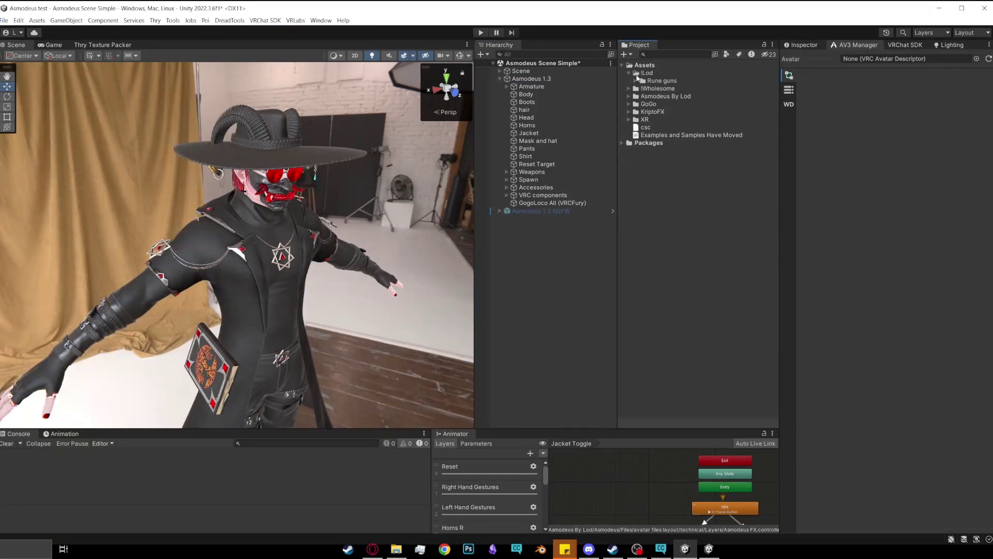
{"action": "left_click", "coordinate": [635, 81]}
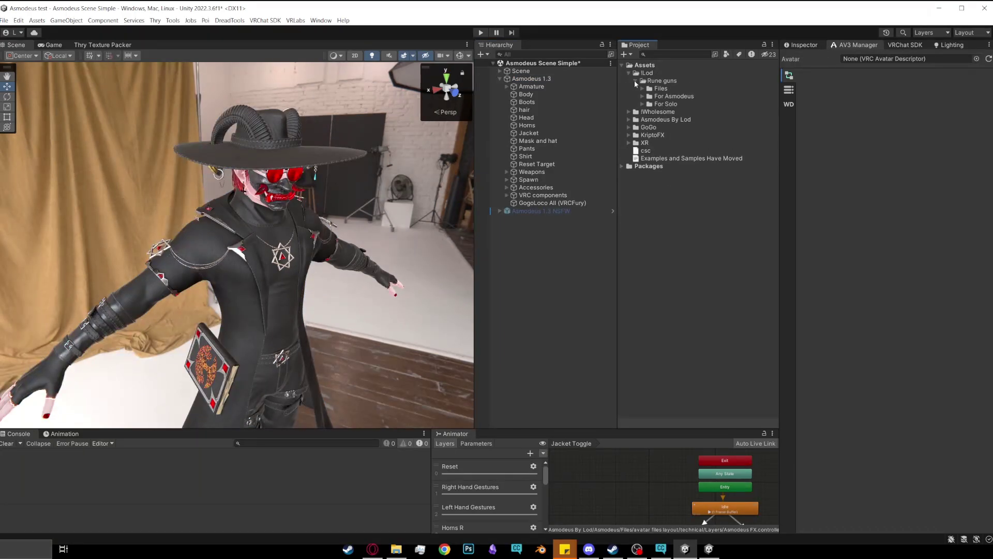
{"action": "left_click", "coordinate": [643, 104]}
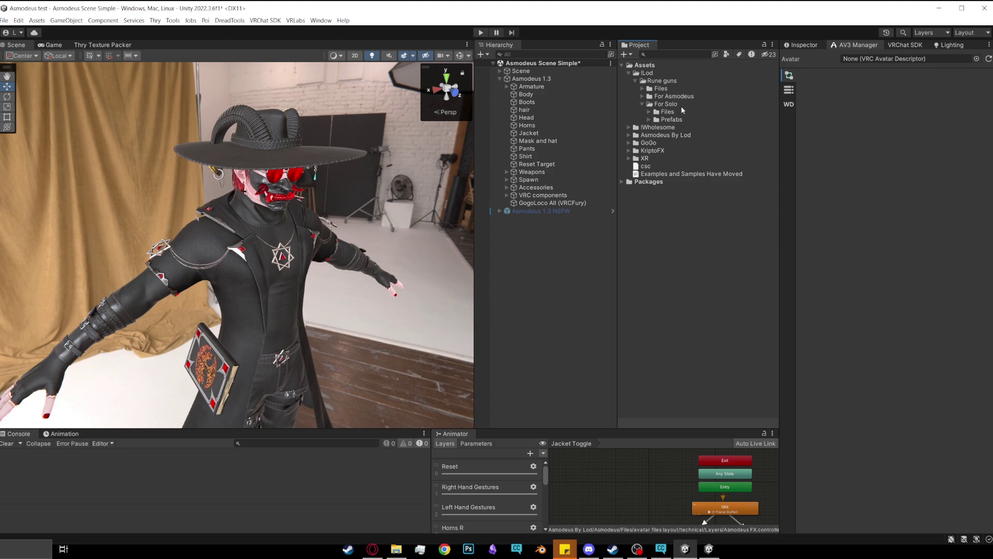
{"action": "left_click", "coordinate": [649, 120]}
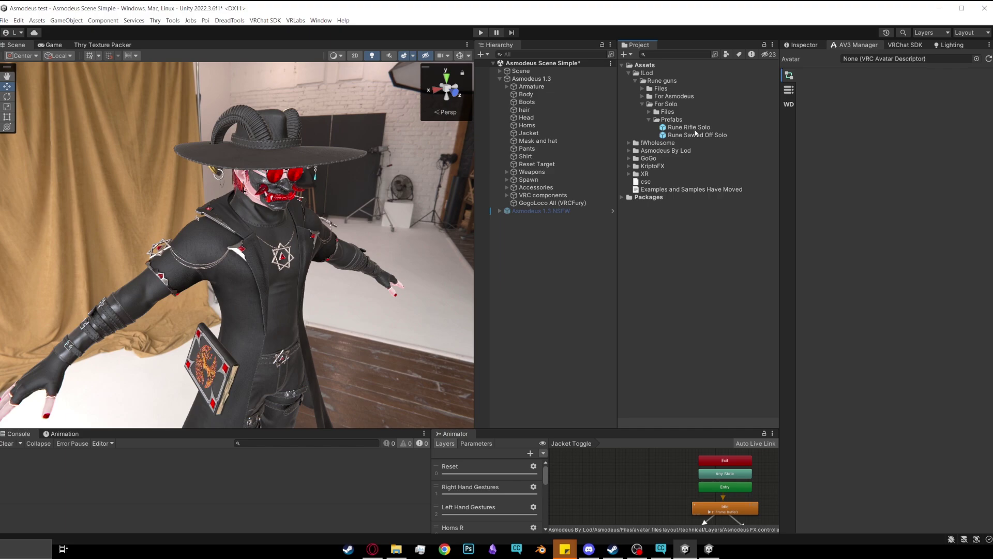
{"action": "left_click_drag", "start_coordinate": [699, 132], "coordinate": [584, 208]}
{"action": "right_click_drag", "start_coordinate": [290, 290], "coordinate": [264, 308]}
Step: Completely unpack the Rune Sawed Off Solo prefab under the avatar
{"action": "right_click", "coordinate": [520, 211]}
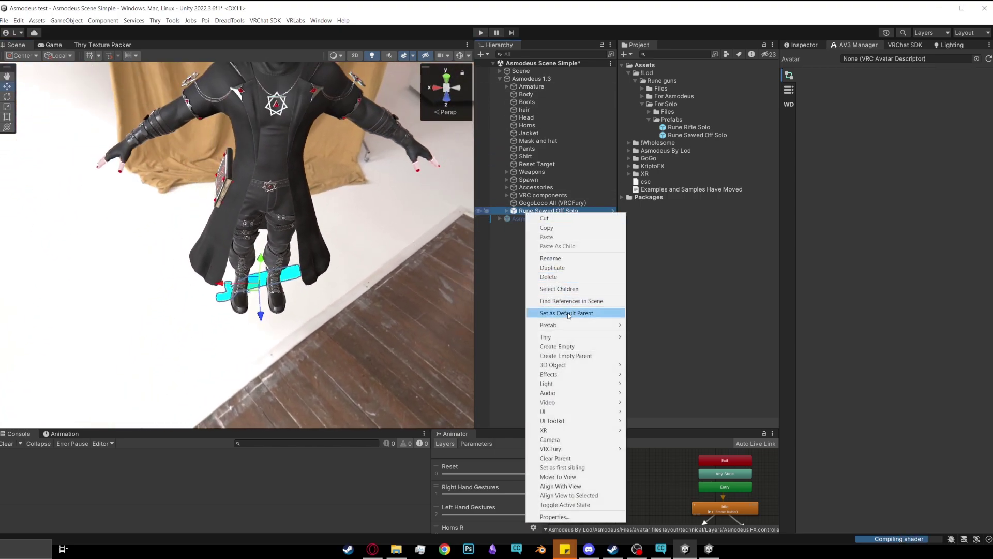
{"action": "mouse_move", "coordinate": [567, 329]}
{"action": "left_click", "coordinate": [663, 399]}
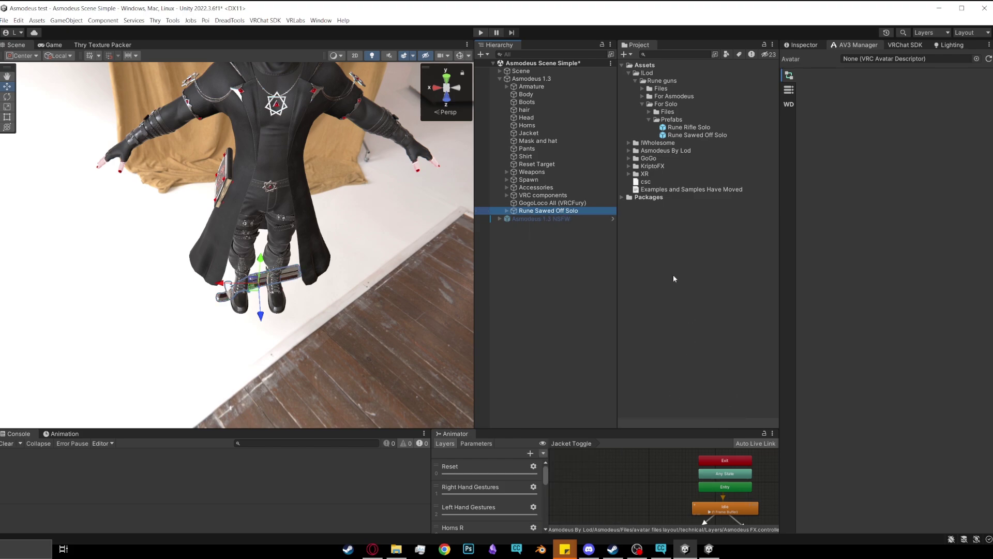
Step: Expand the Rune Sawed Off Solo object and the Asmodeus 1.3 armature down the left arm, and select Hand_L
{"action": "left_click", "coordinate": [507, 211]}
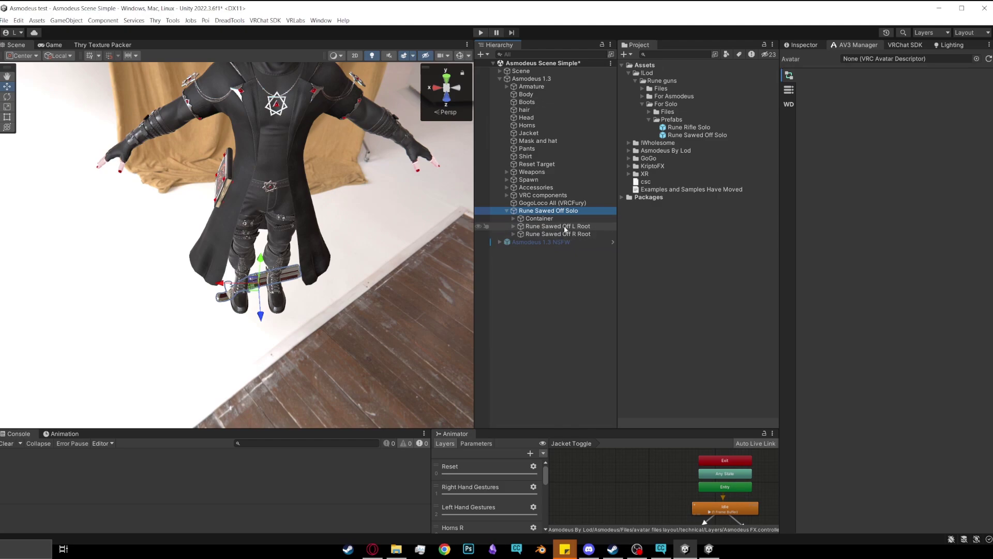
{"action": "left_click", "coordinate": [507, 87]}
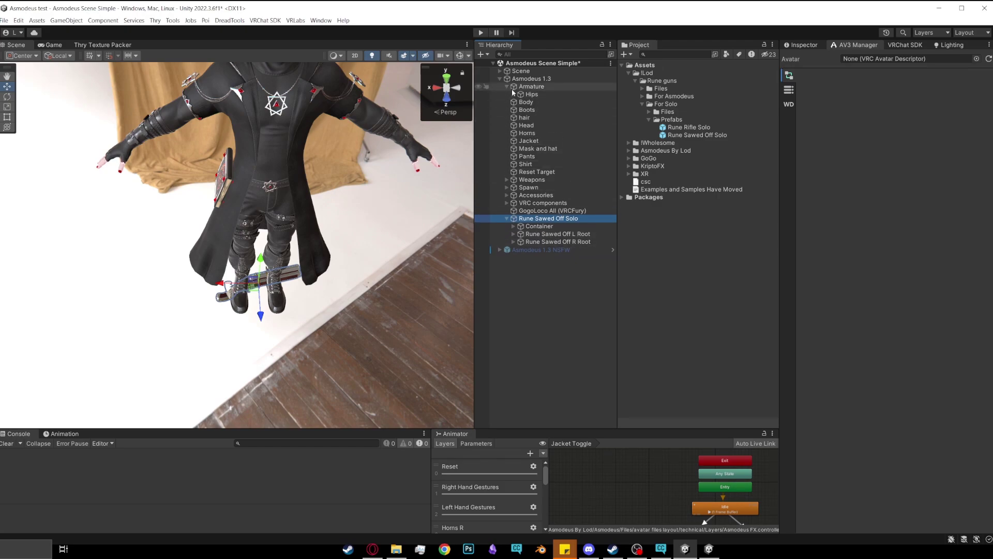
{"action": "left_click", "coordinate": [513, 94]}
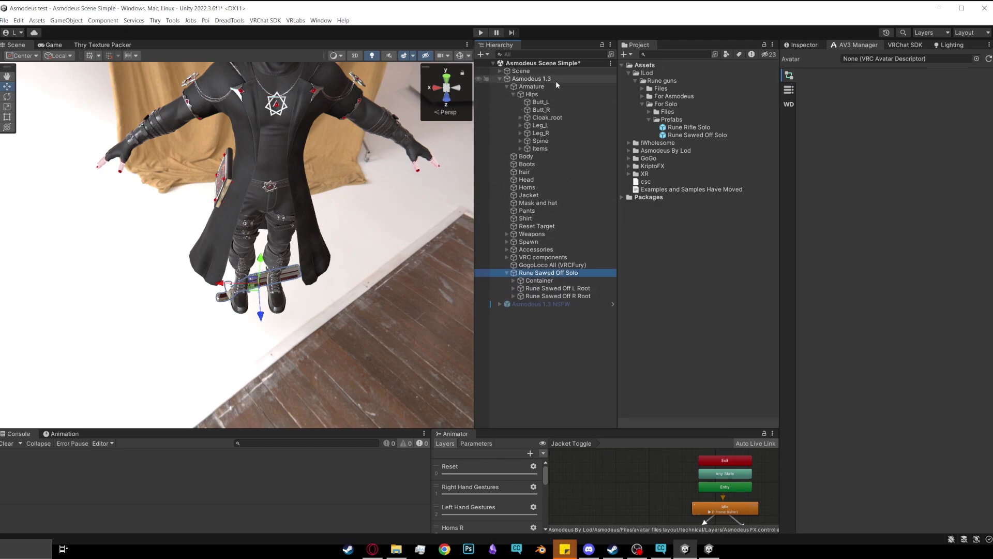
{"action": "left_click", "coordinate": [521, 141]}
{"action": "left_click", "coordinate": [527, 149]}
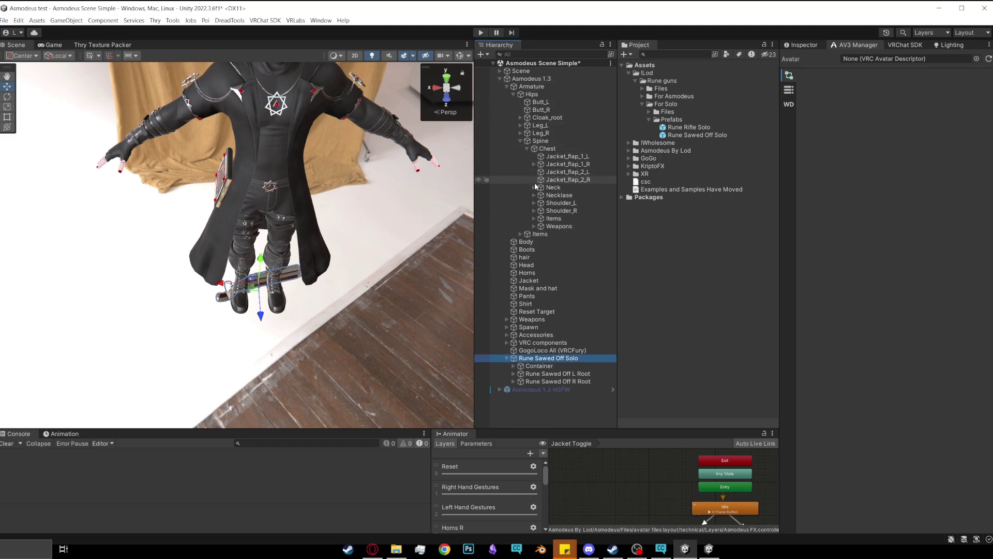
{"action": "left_click", "coordinate": [534, 203]}
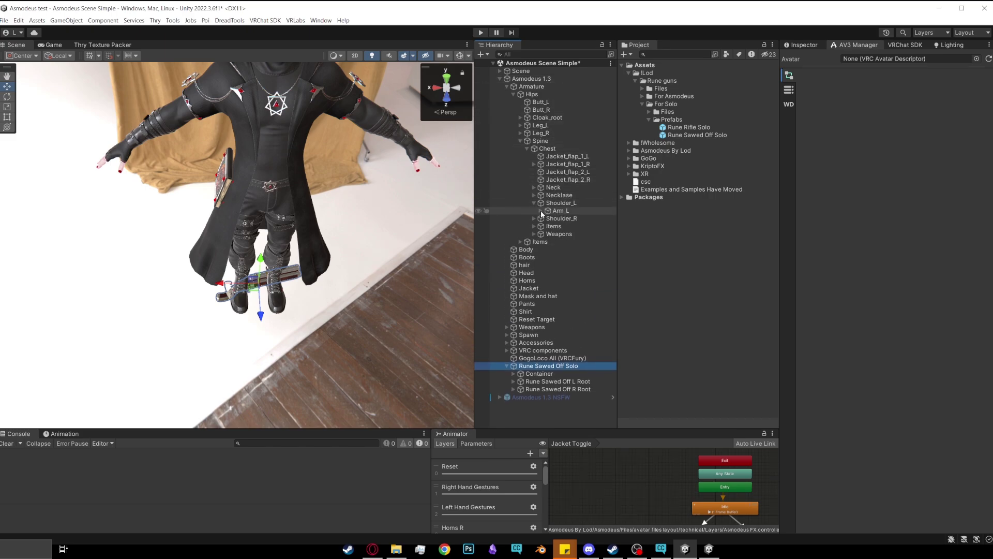
{"action": "left_click", "coordinate": [541, 211]}
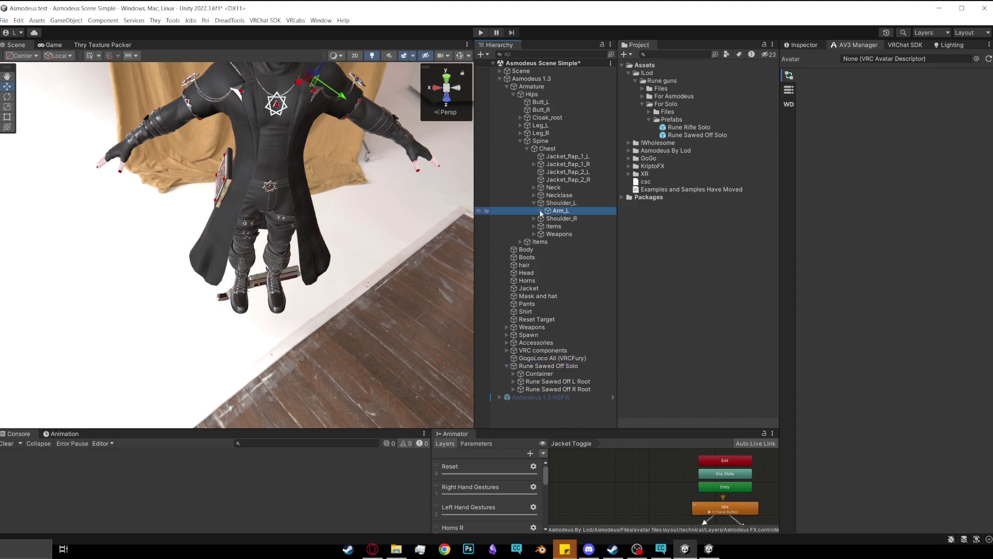
{"action": "left_click", "coordinate": [541, 211]}
{"action": "left_click", "coordinate": [548, 219]}
{"action": "left_click", "coordinate": [573, 226]}
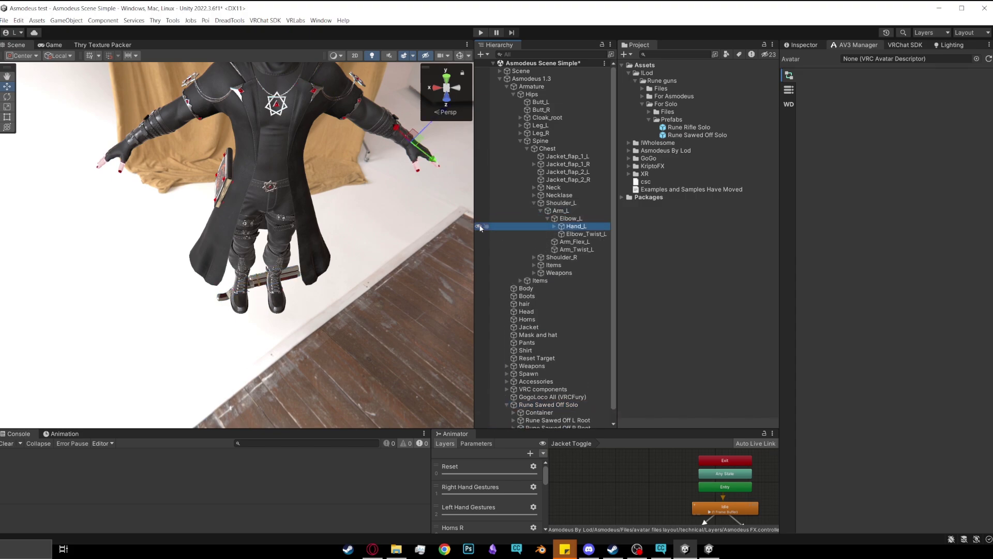
Step: Widen the hierarchy, expand the right arm bones down to Hand_R, and expand the children of both hands
{"action": "left_click_drag", "start_coordinate": [475, 228], "coordinate": [444, 228]}
{"action": "left_click", "coordinate": [502, 258]}
{"action": "left_click", "coordinate": [509, 265]}
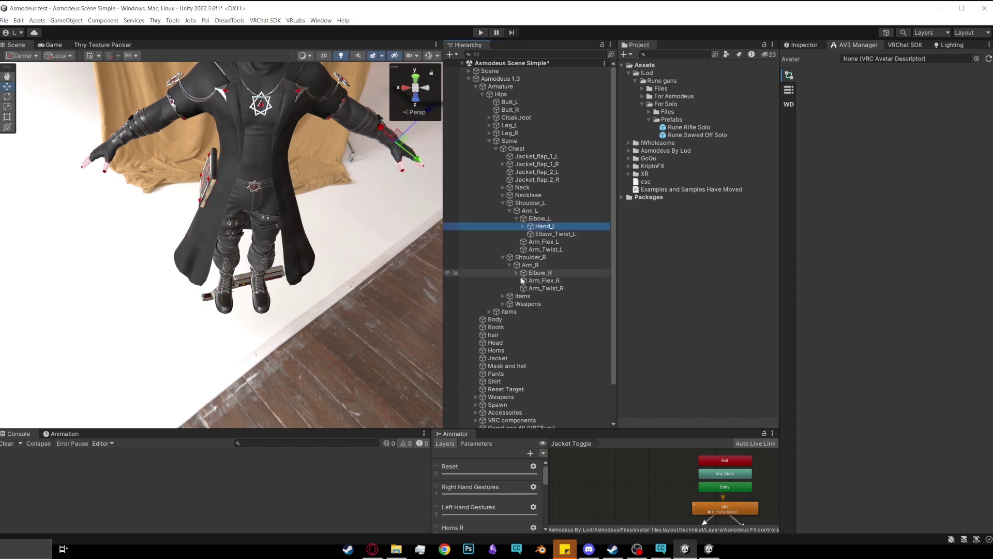
{"action": "left_click", "coordinate": [516, 273]}
{"action": "left_click", "coordinate": [523, 280]}
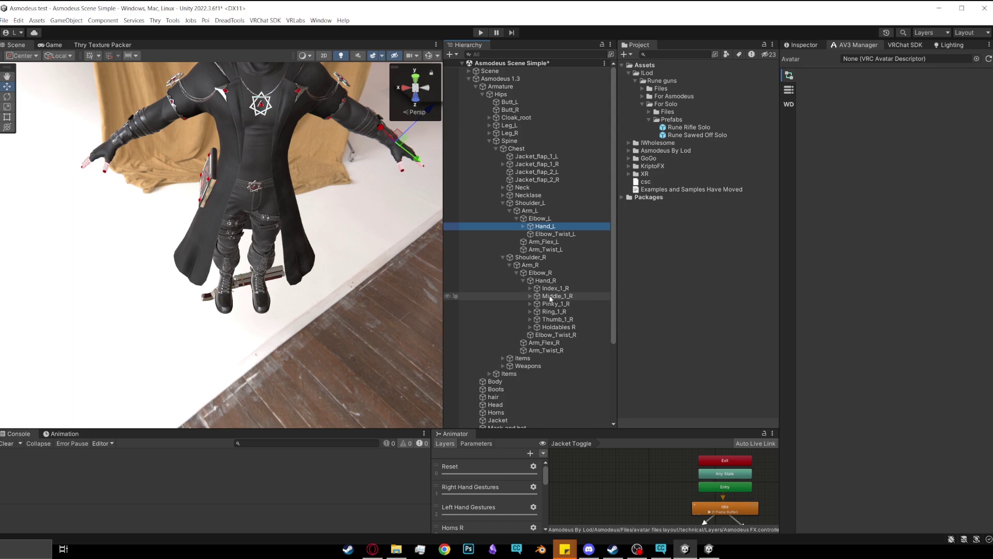
{"action": "left_click", "coordinate": [524, 226]}
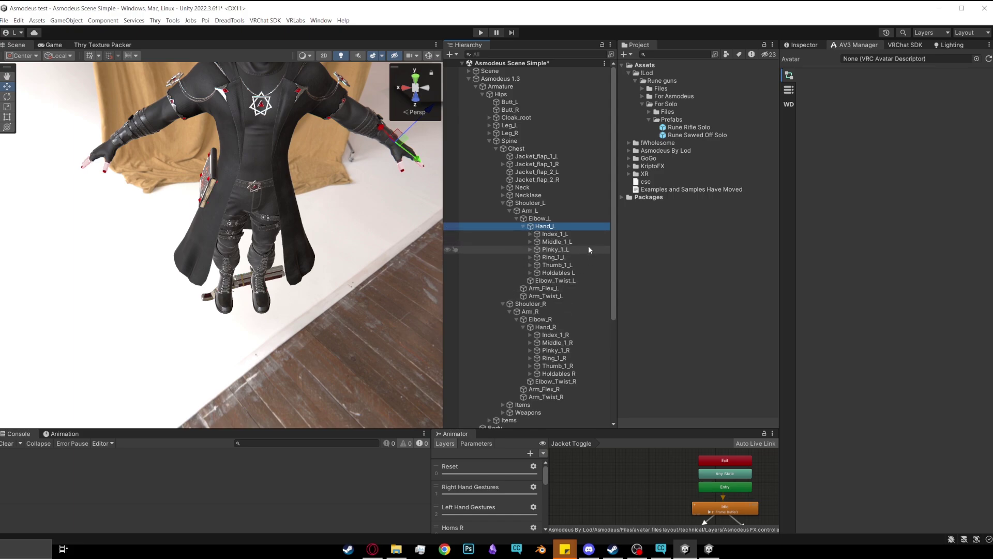
Step: Parent Rune Sawed Off L Root to the Hand_L bone and Rune Sawed Off R Root to the Hand_R bone
{"action": "scroll", "coordinate": [588, 249], "scroll_direction": "down", "scroll_amount": 6}
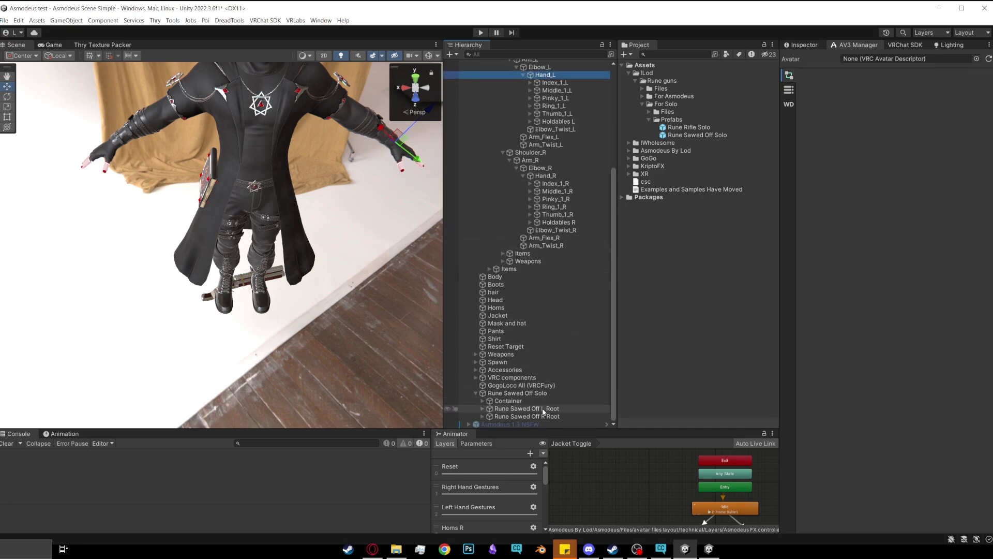
{"action": "left_click", "coordinate": [538, 409]}
{"action": "left_click_drag", "start_coordinate": [533, 411], "coordinate": [551, 77]}
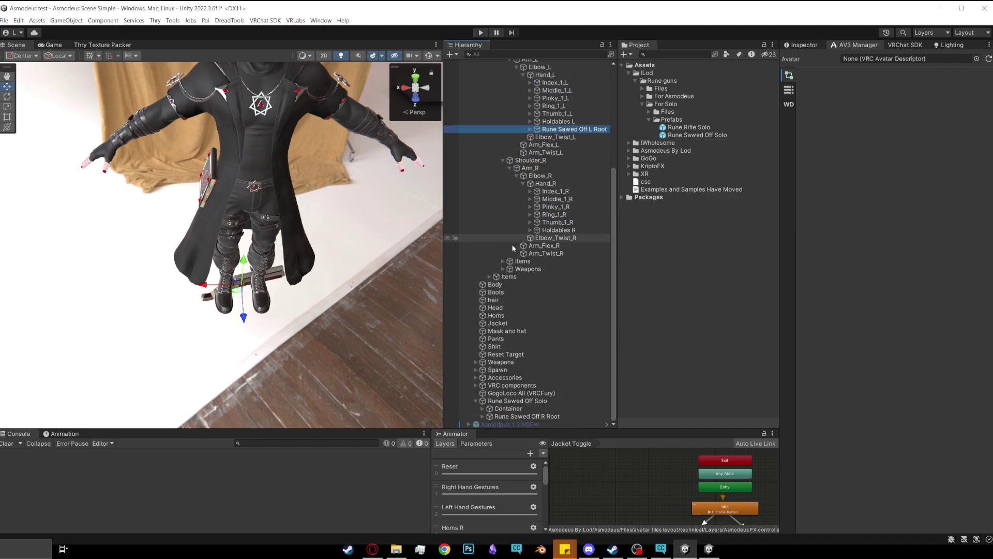
{"action": "left_click", "coordinate": [542, 417]}
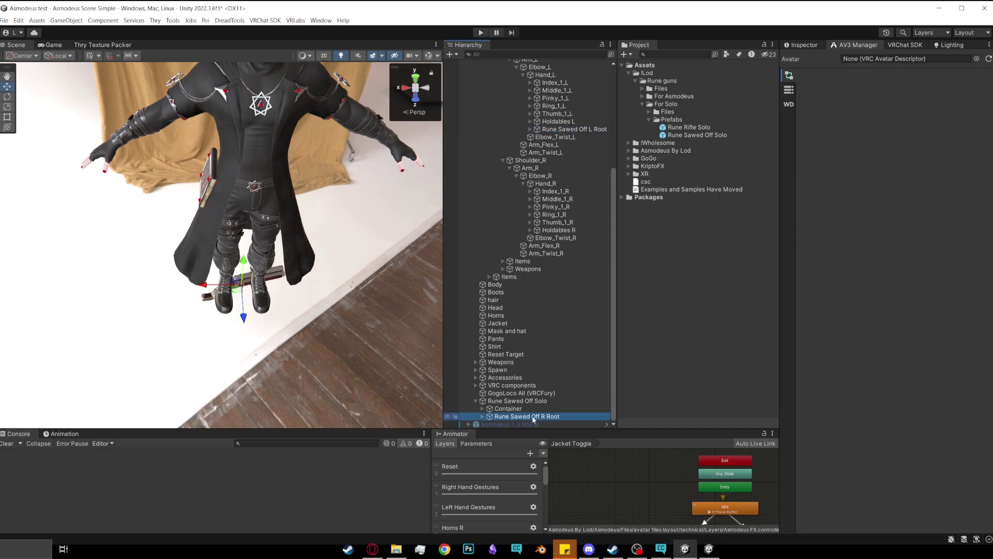
{"action": "left_click_drag", "start_coordinate": [533, 418], "coordinate": [553, 185]}
Step: Reset the Transform of Rune Sawed Off R Root under Hand_R
{"action": "left_click", "coordinate": [802, 45]}
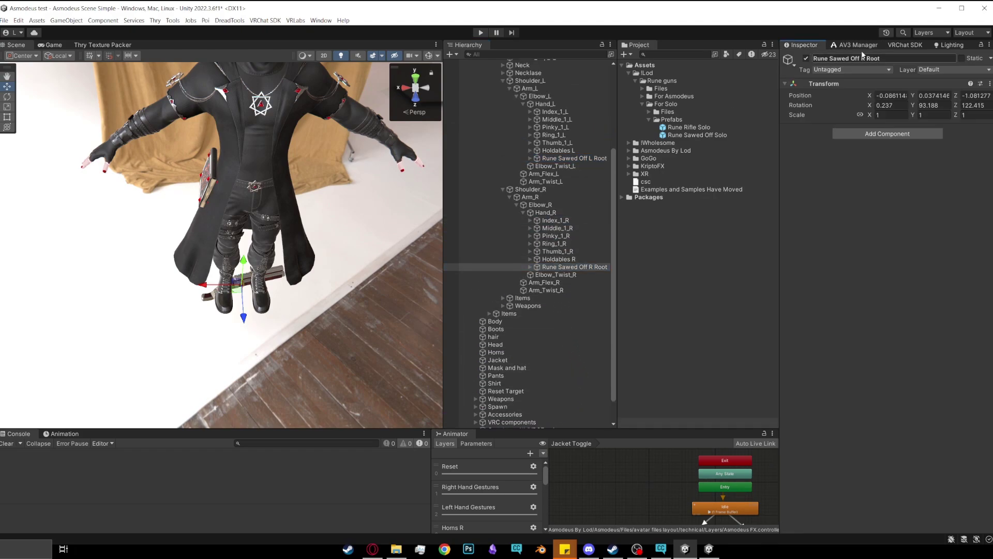
{"action": "scroll", "coordinate": [599, 300], "scroll_direction": "up", "scroll_amount": 3}
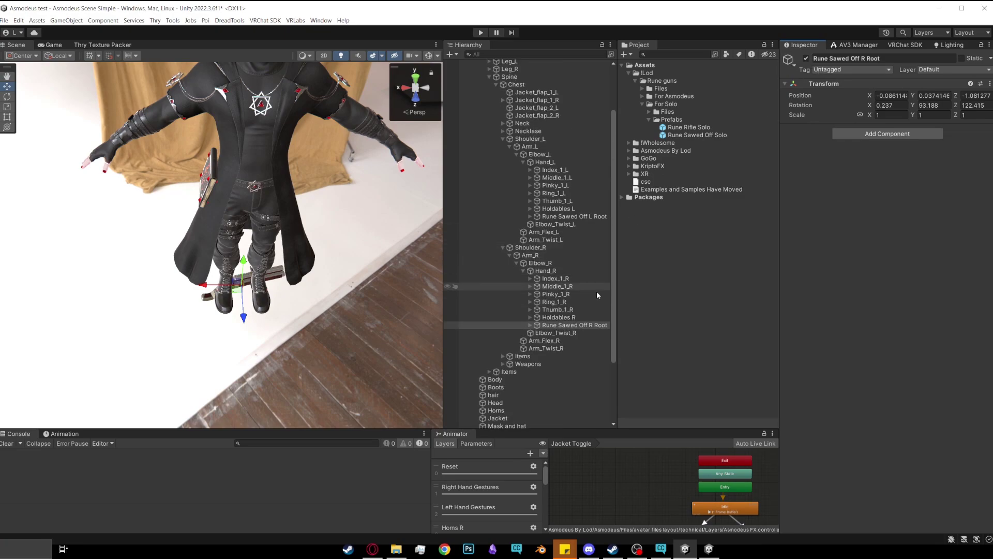
{"action": "left_click", "coordinate": [572, 325]}
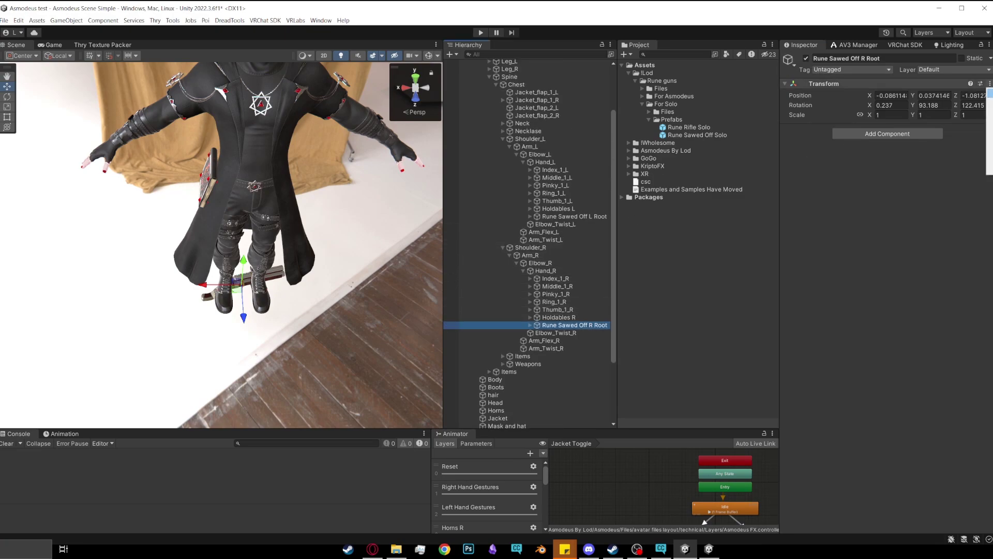
{"action": "left_click", "coordinate": [989, 94]}
Step: Reset the Transform of Rune Sawed Off L Root under Hand_L
{"action": "left_click", "coordinate": [571, 217]}
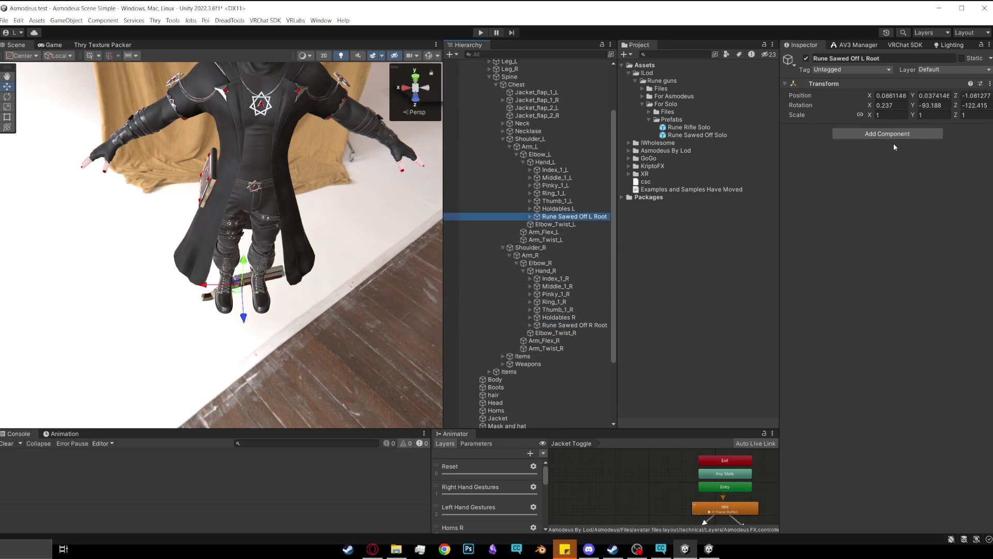
{"action": "left_click", "coordinate": [989, 84]}
{"action": "left_click", "coordinate": [989, 94]}
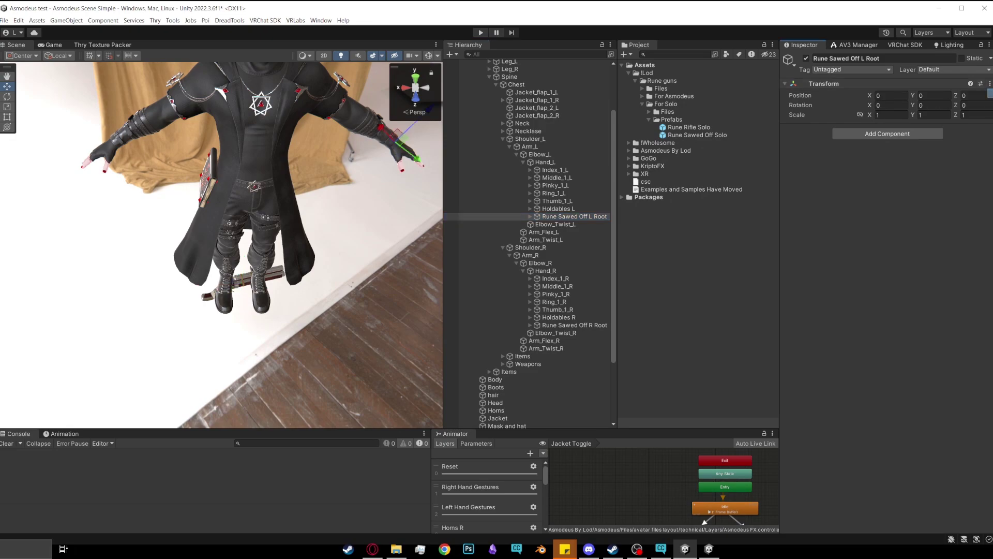
{"action": "left_click_drag", "start_coordinate": [991, 92], "coordinate": [916, 87]}
{"action": "left_click", "coordinate": [914, 83]}
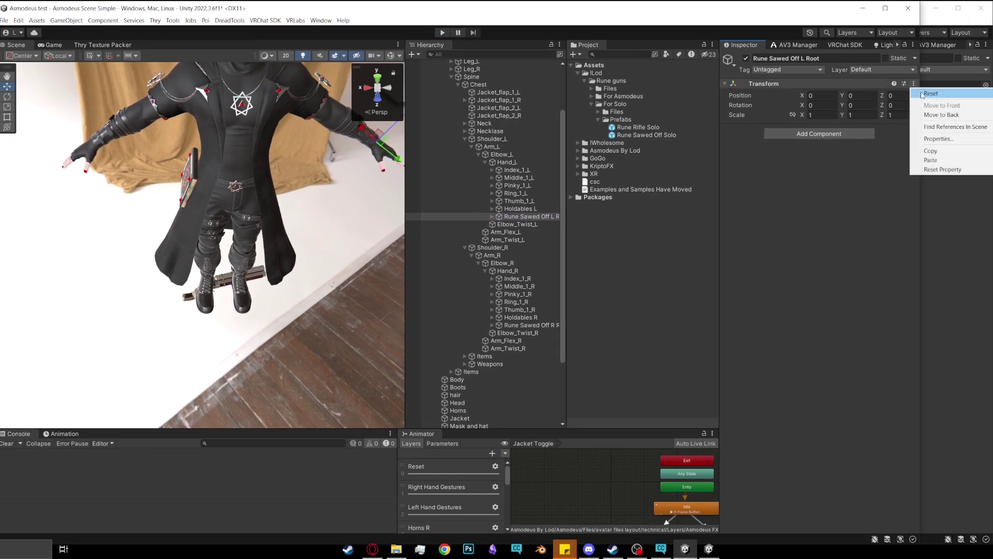
{"action": "left_click", "coordinate": [931, 93]}
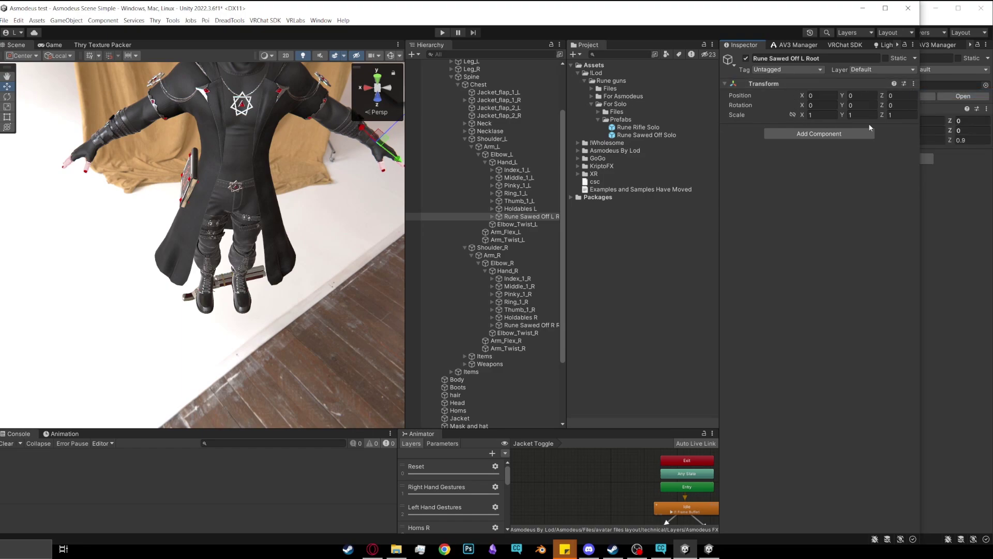
{"action": "left_click_drag", "start_coordinate": [920, 106], "coordinate": [990, 106]}
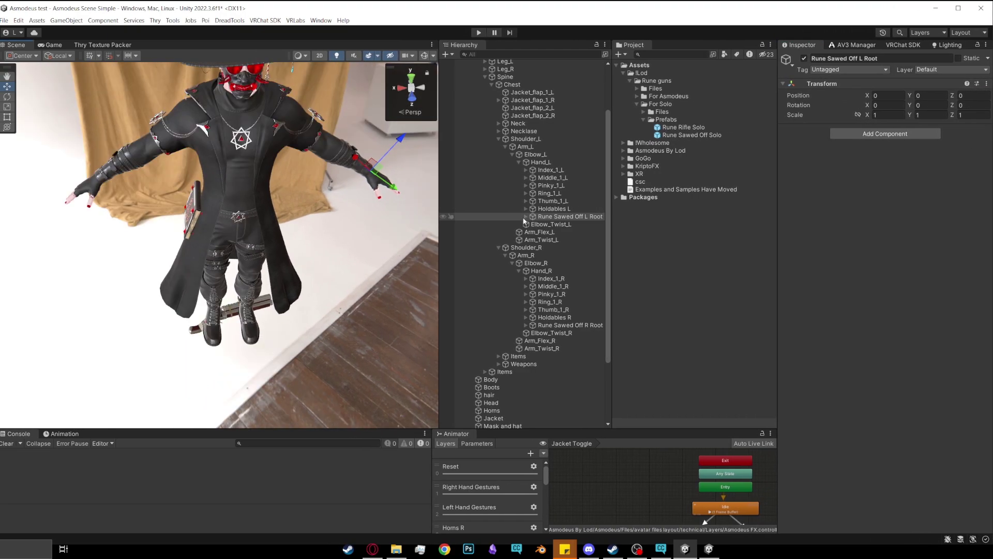
Step: Expand Rune Sawed Off L Root and examine where its Rune Sawed off L child sits relative to the avatar's left hand
{"action": "key", "text": "f"}
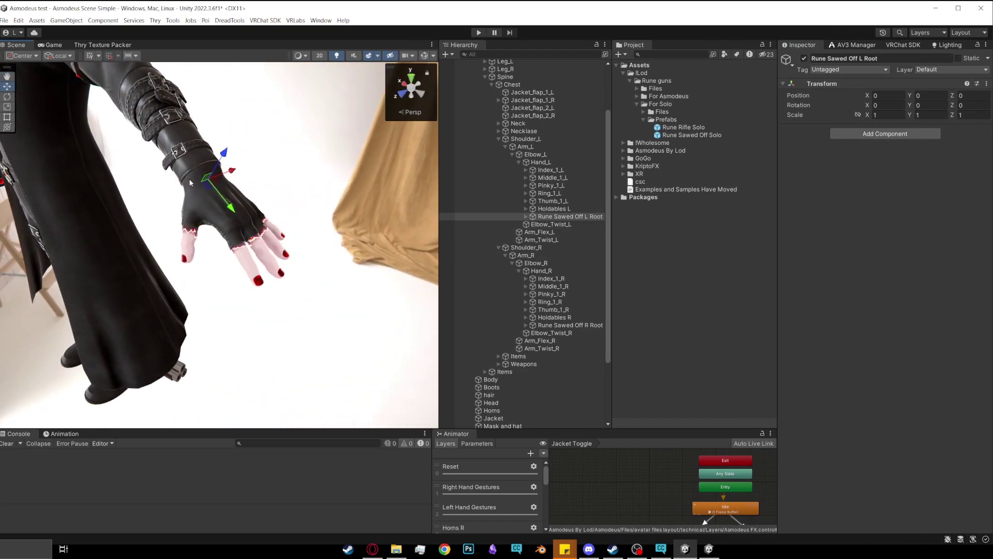
{"action": "left_click_drag", "start_coordinate": [199, 191], "coordinate": [393, 217], "text": "alt"}
{"action": "left_click", "coordinate": [526, 216]}
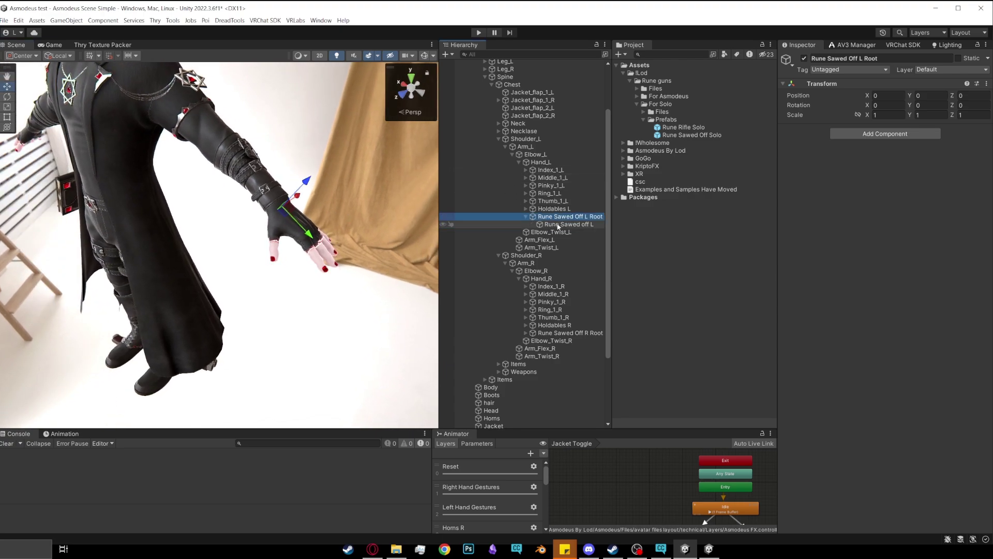
{"action": "left_click", "coordinate": [559, 225]}
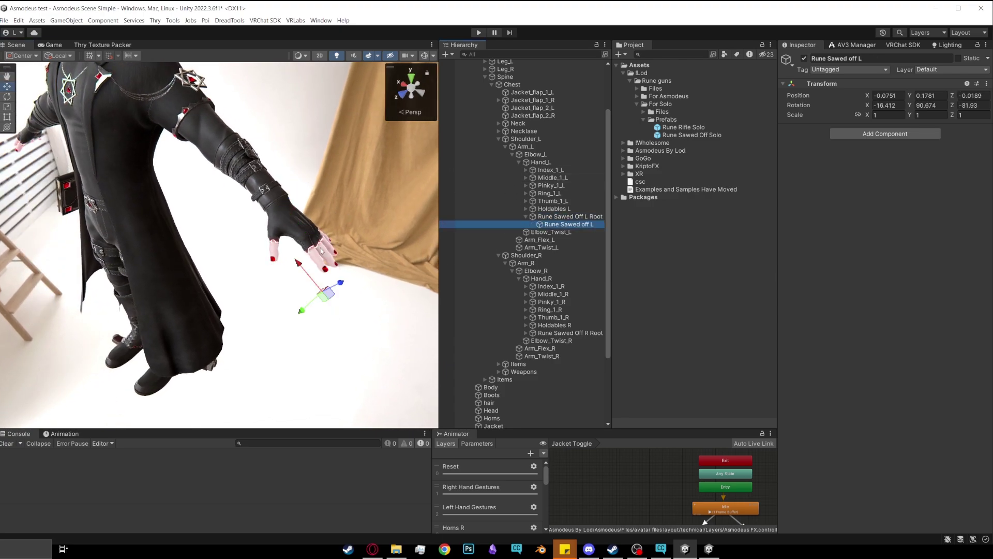
{"action": "scroll", "coordinate": [503, 206], "scroll_direction": "down", "scroll_amount": 4}
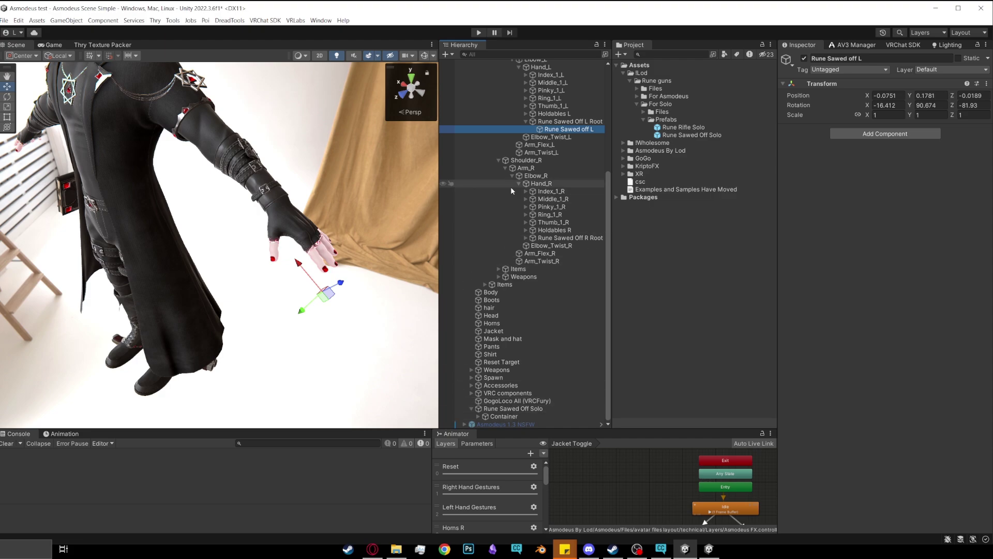
{"action": "scroll", "coordinate": [503, 195], "scroll_direction": "up", "scroll_amount": 1}
{"action": "left_click_drag", "start_coordinate": [290, 243], "coordinate": [360, 236], "text": "alt"}
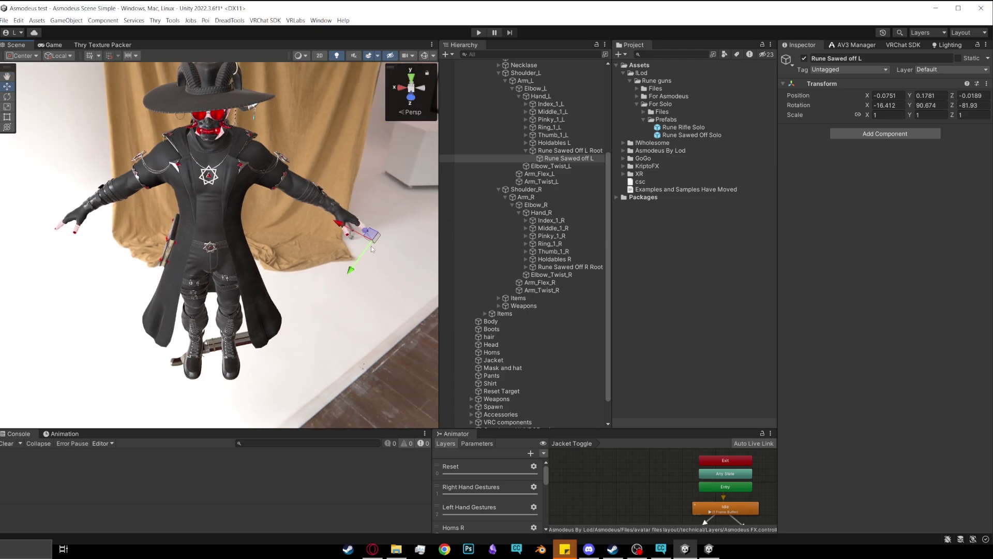
Step: Set the Rune Sawed off R source weight to 1 in the Parent Constraint of the Rune Sawed Off Solo Container
{"action": "scroll", "coordinate": [554, 290], "scroll_direction": "down", "scroll_amount": 1}
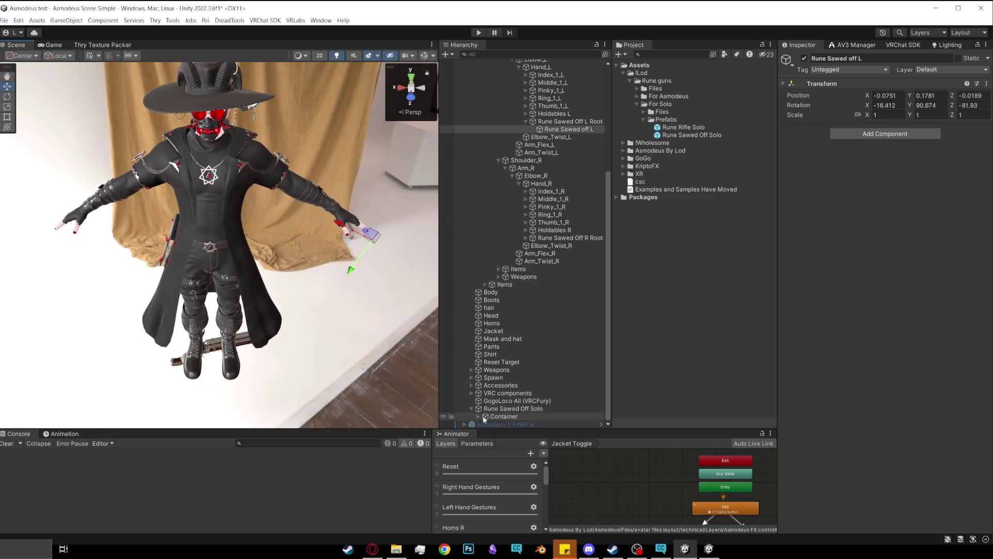
{"action": "left_click", "coordinate": [500, 417]}
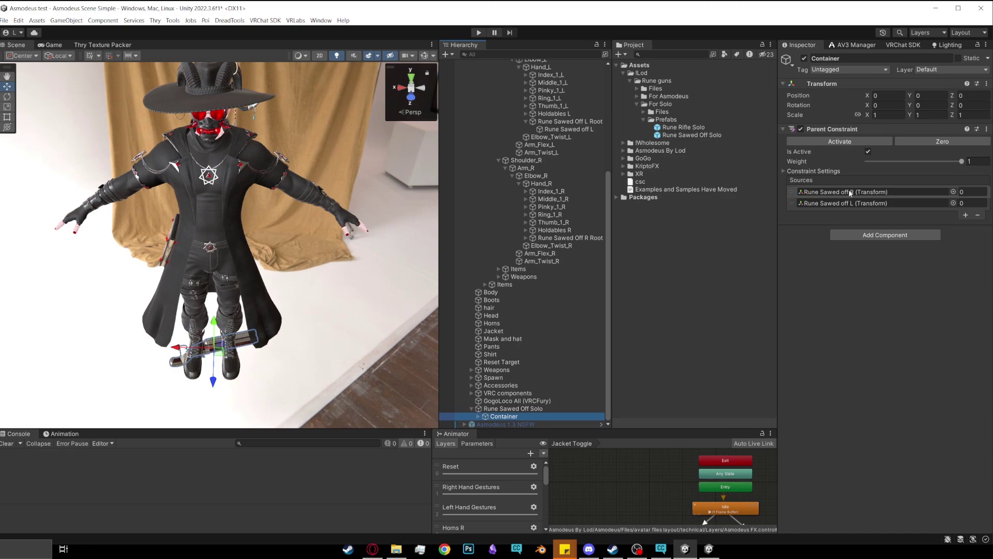
{"action": "left_click", "coordinate": [967, 191]}
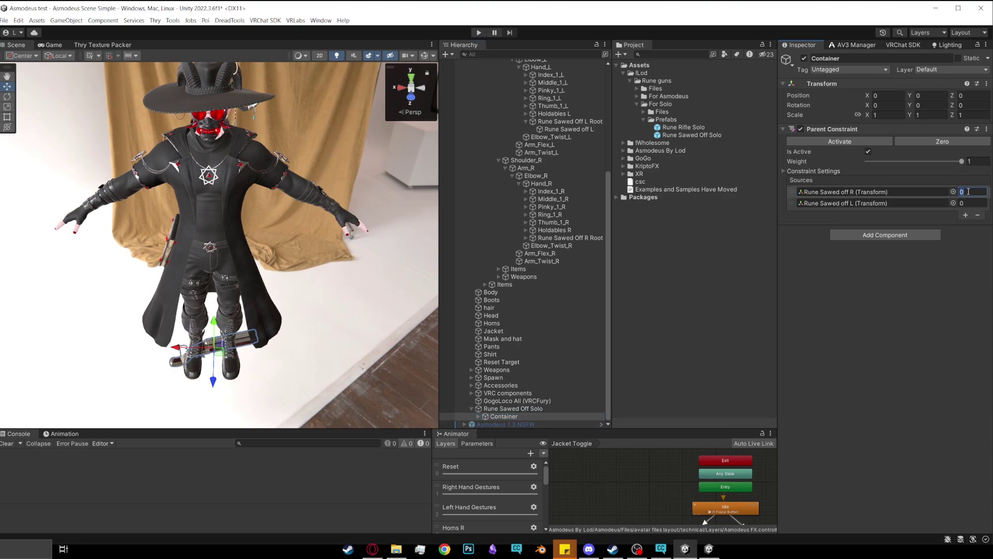
{"action": "type", "text": "1"}
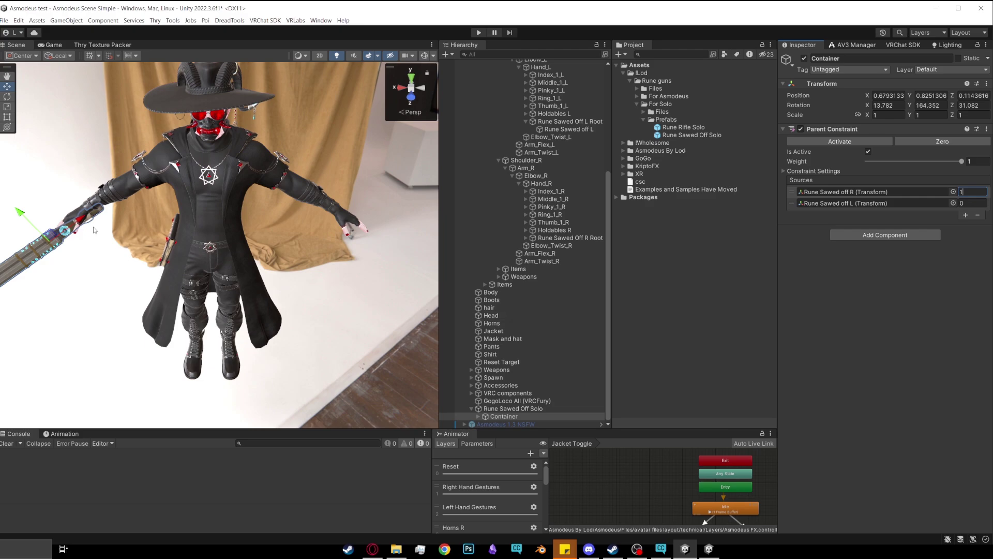
Step: Check the Rune Sawed off L and Rune Sawed off R placement targets inside their hand roots
{"action": "left_click", "coordinate": [574, 129]}
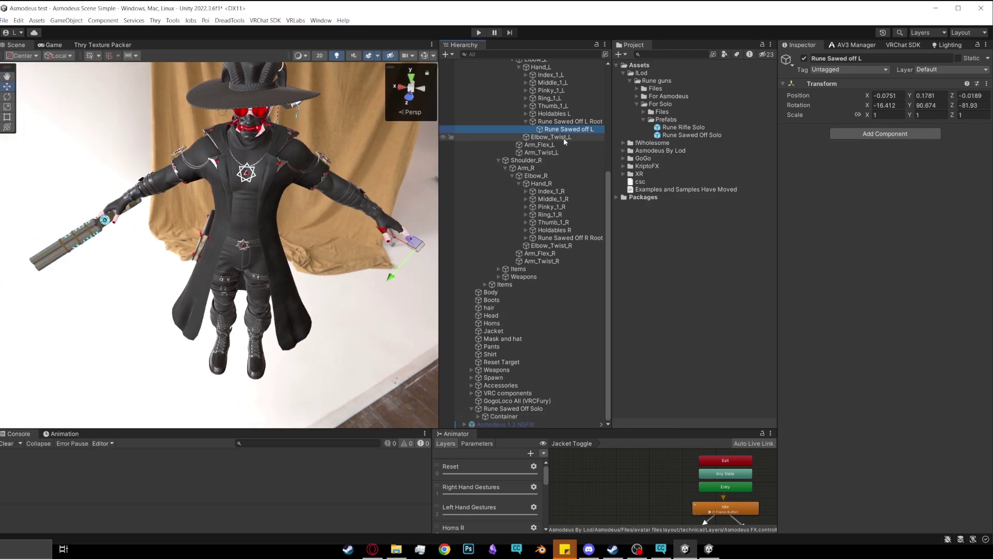
{"action": "left_click", "coordinate": [526, 238]}
{"action": "left_click", "coordinate": [559, 245]}
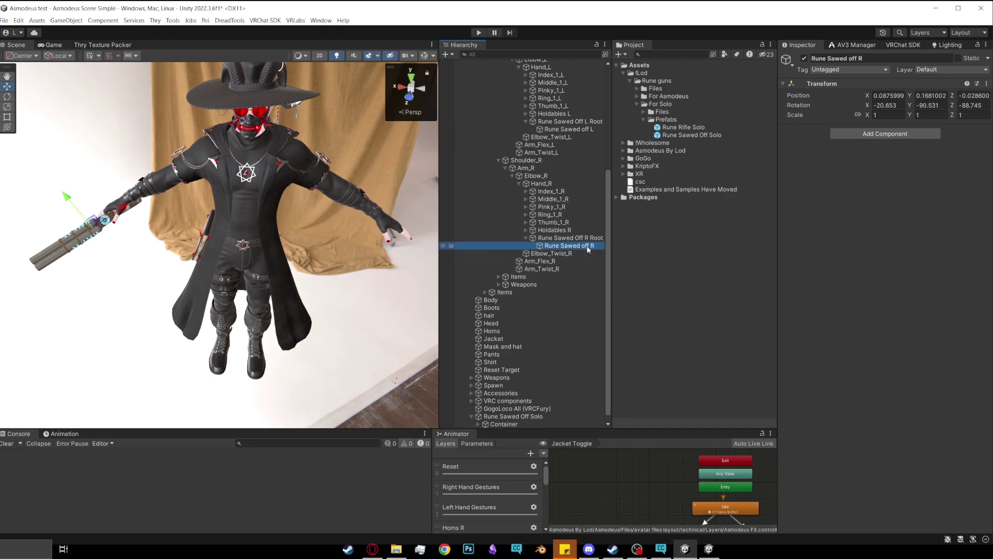
{"action": "left_click", "coordinate": [551, 229]}
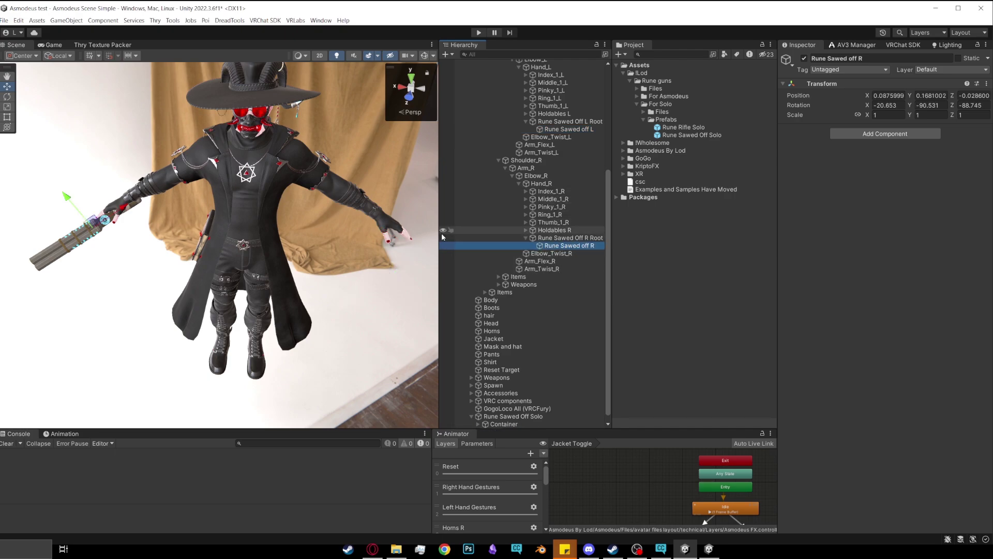
{"action": "left_click", "coordinate": [546, 238]}
Step: Try moving and rotating the Rune Sawed off R target to adjust the gun in the right hand, and undo both changes
{"action": "left_click", "coordinate": [561, 245]}
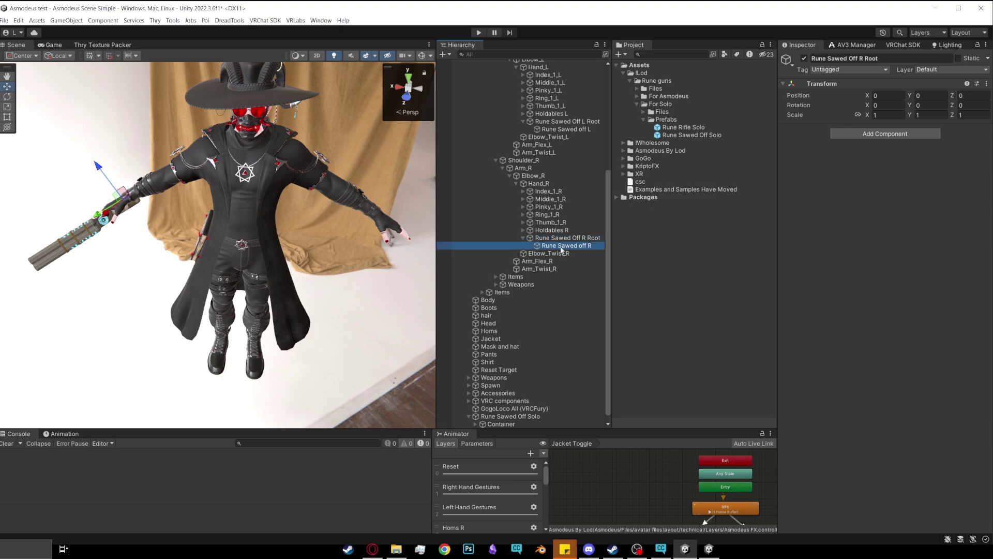
{"action": "right_click_drag", "start_coordinate": [310, 243], "coordinate": [352, 233]}
{"action": "left_click_drag", "start_coordinate": [156, 259], "coordinate": [154, 274]}
{"action": "key", "text": "ctrl+z"}
{"action": "key", "text": "e"}
{"action": "left_click_drag", "start_coordinate": [203, 248], "coordinate": [236, 228]}
{"action": "key", "text": "ctrl+z"}
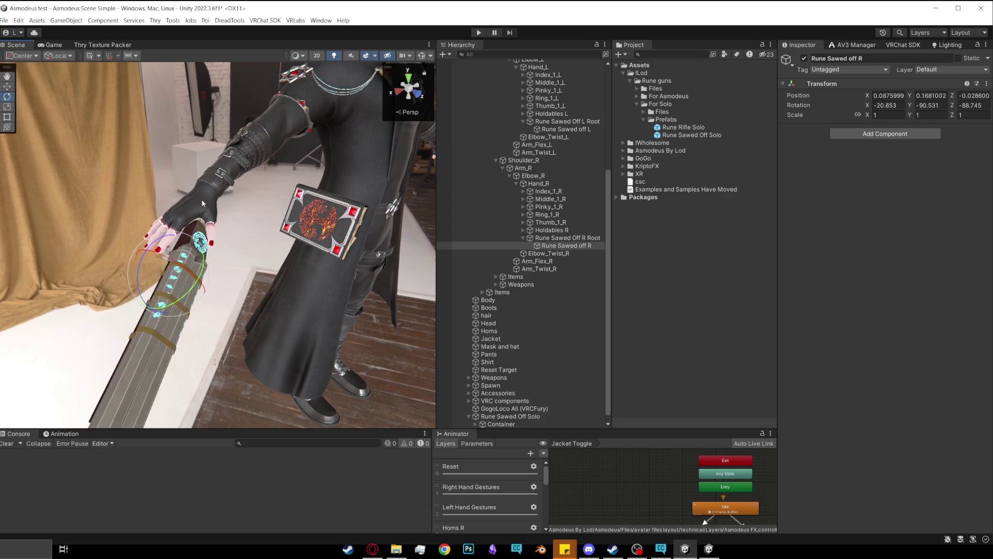
Step: Deactivate the Rune Sawed Off object inside the Container of Rune Sawed Off Solo
{"action": "key", "text": "w"}
{"action": "right_click_drag", "start_coordinate": [210, 222], "coordinate": [271, 185]}
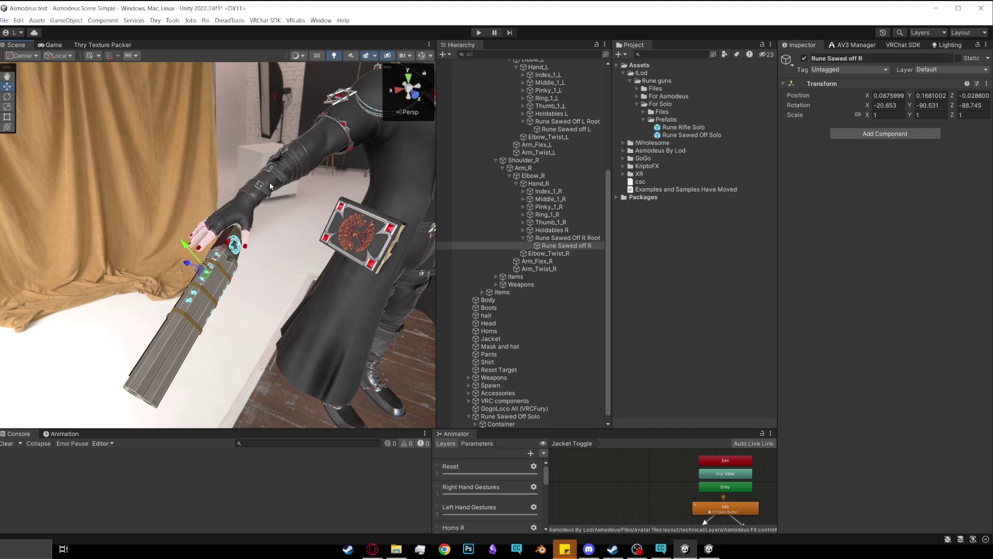
{"action": "right_click_drag", "start_coordinate": [270, 185], "coordinate": [331, 237]}
{"action": "scroll", "coordinate": [535, 285], "scroll_direction": "down", "scroll_amount": 2}
{"action": "left_click", "coordinate": [379, 281]}
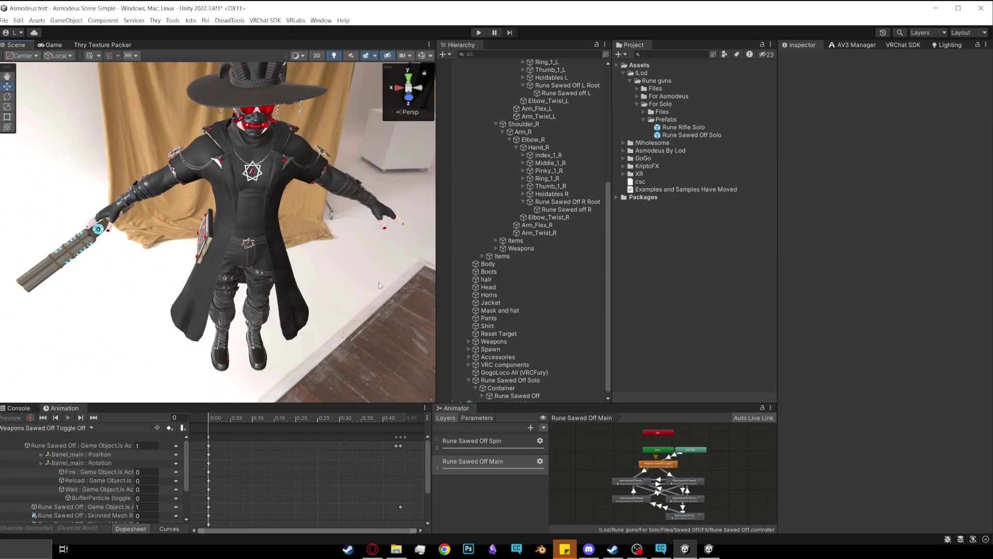
{"action": "scroll", "coordinate": [481, 331], "scroll_direction": "down", "scroll_amount": 1}
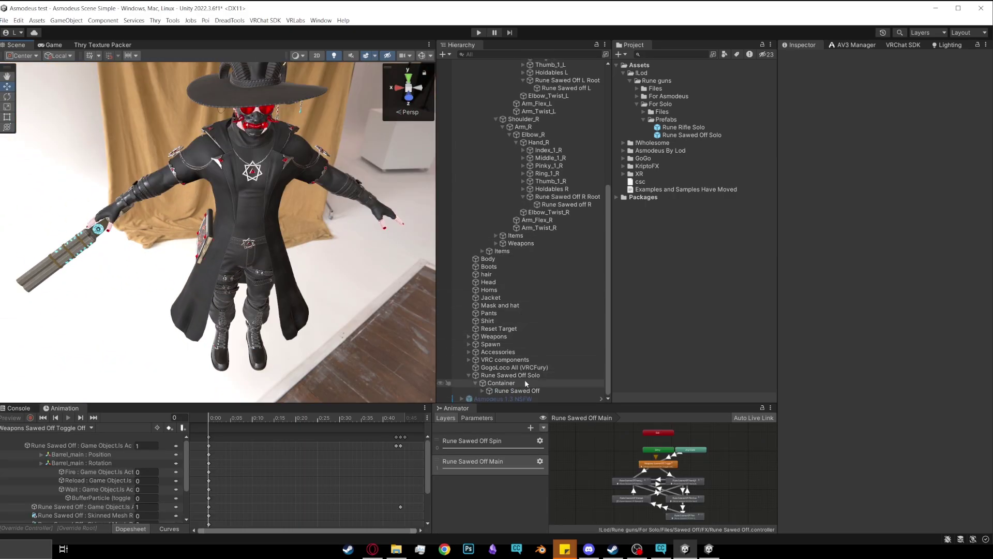
{"action": "left_click", "coordinate": [487, 384]}
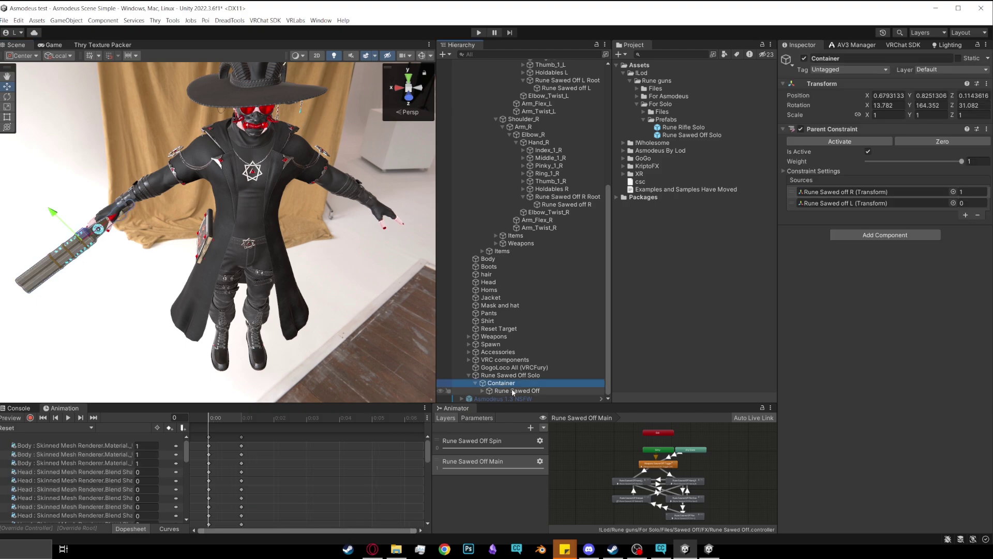
{"action": "left_click", "coordinate": [501, 391]}
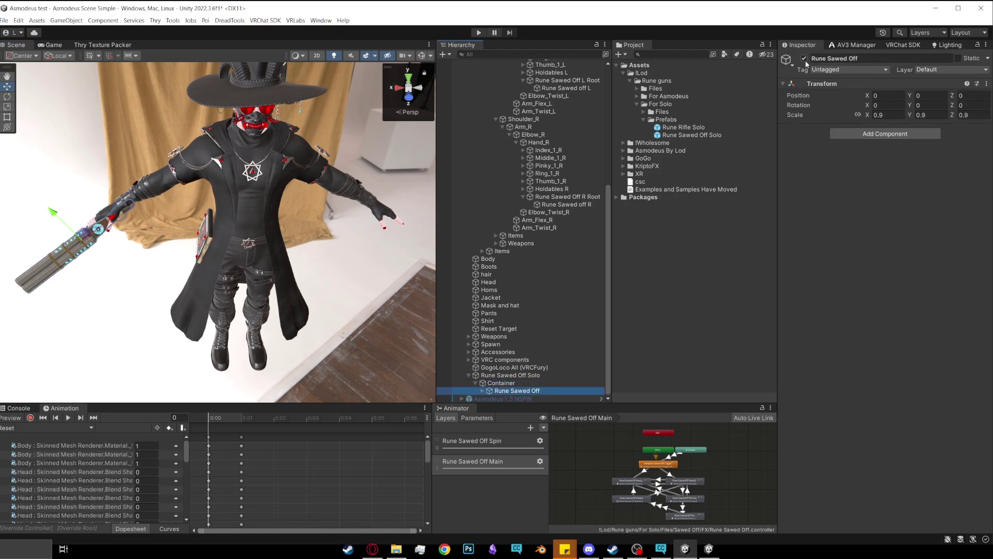
{"action": "left_click", "coordinate": [804, 59]}
Step: Check the Rune Sawed Off Solo root, its Container and the Rune Sawed Off child, and save the scene
{"action": "left_click", "coordinate": [502, 382]}
{"action": "left_click", "coordinate": [525, 375]}
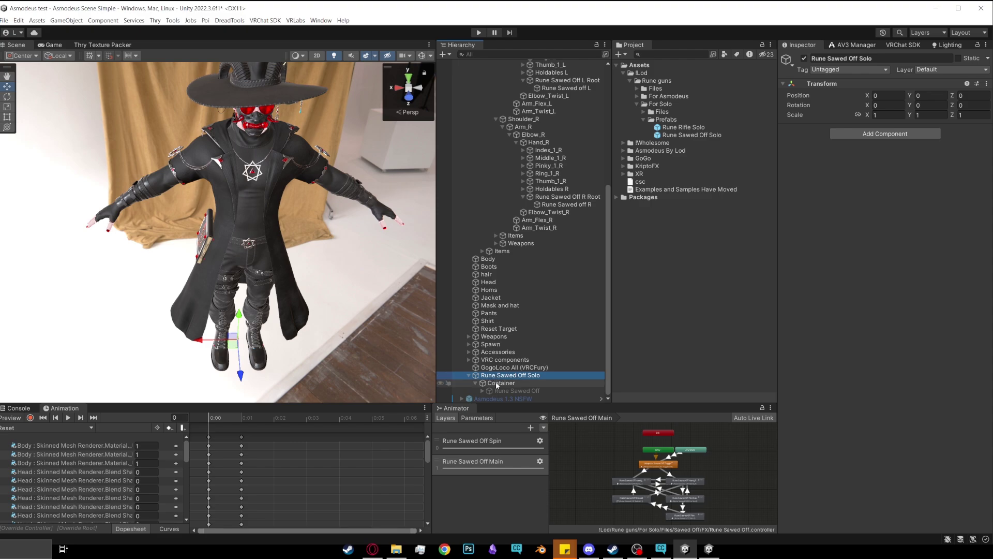
{"action": "left_click", "coordinate": [501, 383]}
{"action": "left_click", "coordinate": [505, 392]}
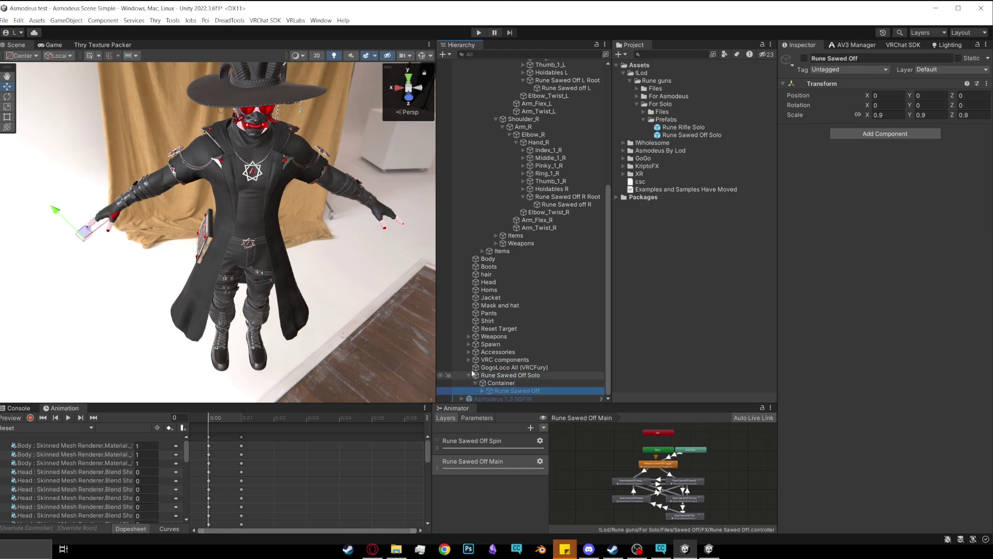
{"action": "left_click", "coordinate": [4, 20]}
{"action": "left_click", "coordinate": [21, 62]}
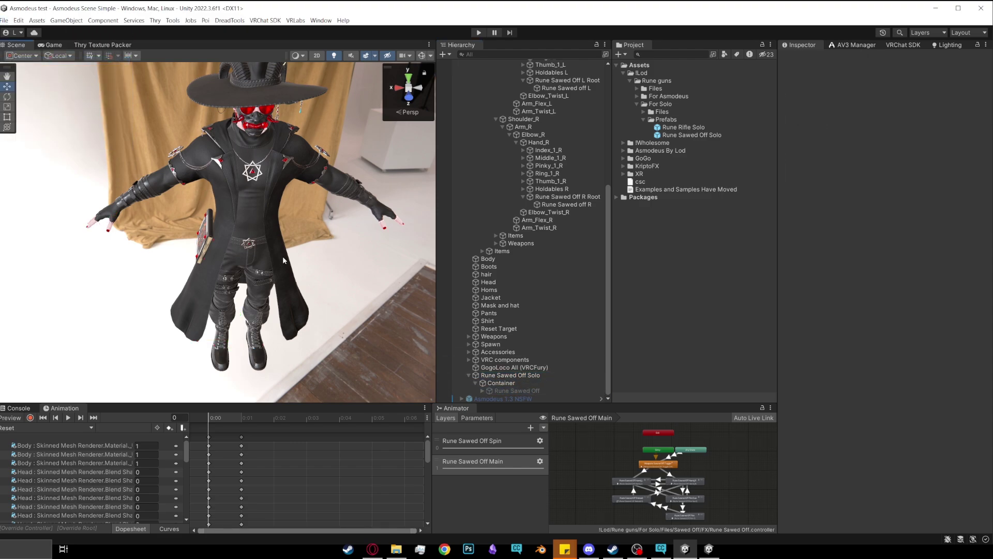
Step: Locate the Rune Sawed Off animator controller in the FX folder of the For Solo Sawed Off files
{"action": "right_click_drag", "start_coordinate": [391, 250], "coordinate": [667, 124]}
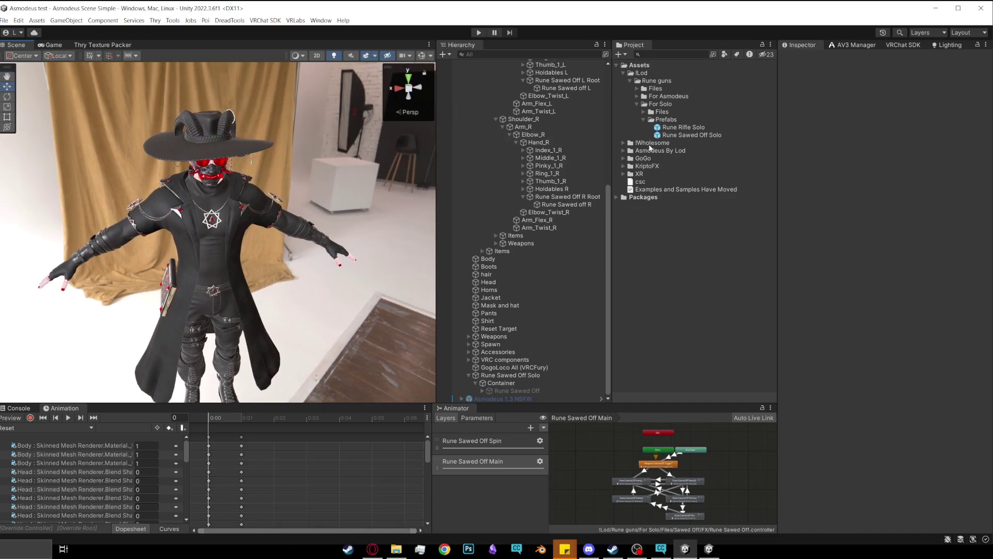
{"action": "left_click", "coordinate": [643, 112]}
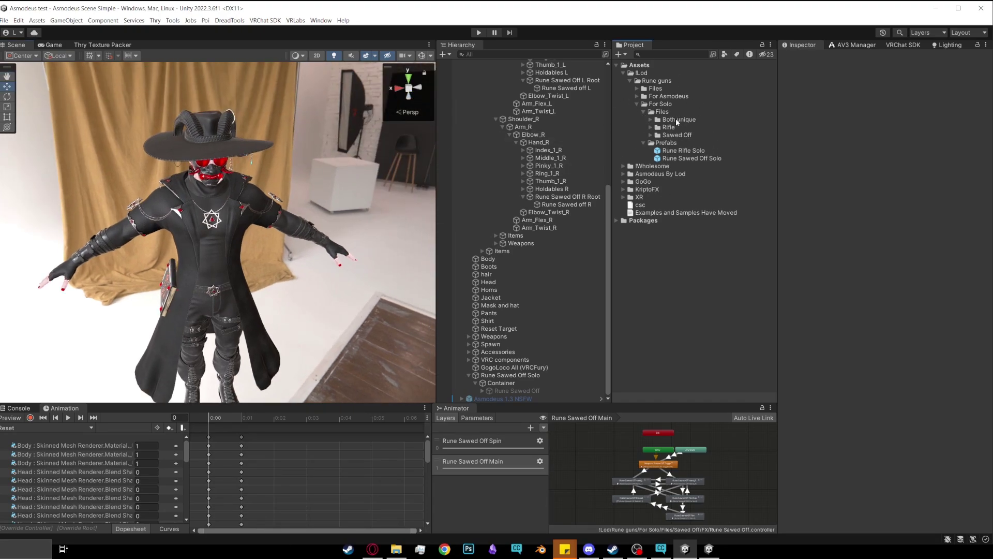
{"action": "left_click", "coordinate": [672, 129]}
{"action": "left_click", "coordinate": [689, 135]}
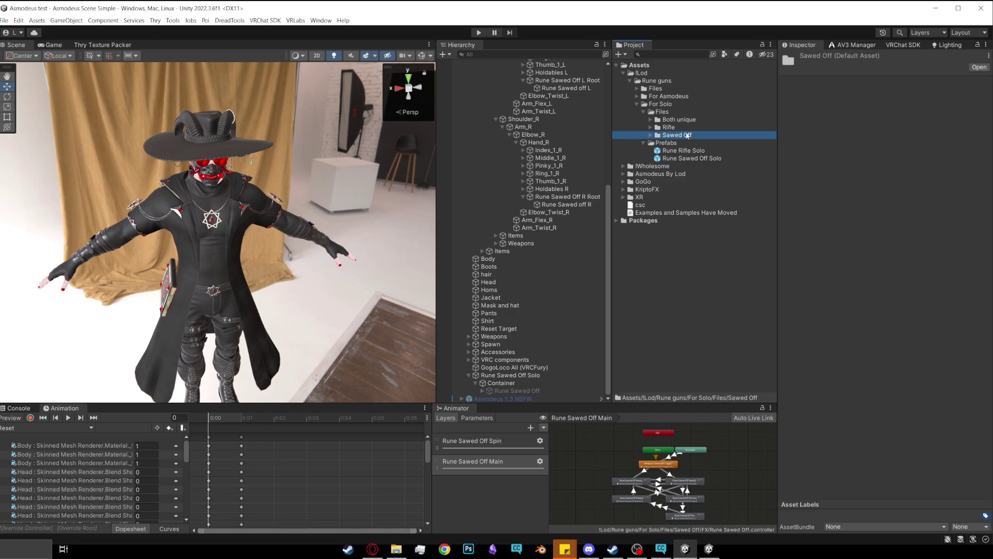
{"action": "left_click_drag", "start_coordinate": [371, 246], "coordinate": [393, 227], "text": "alt"}
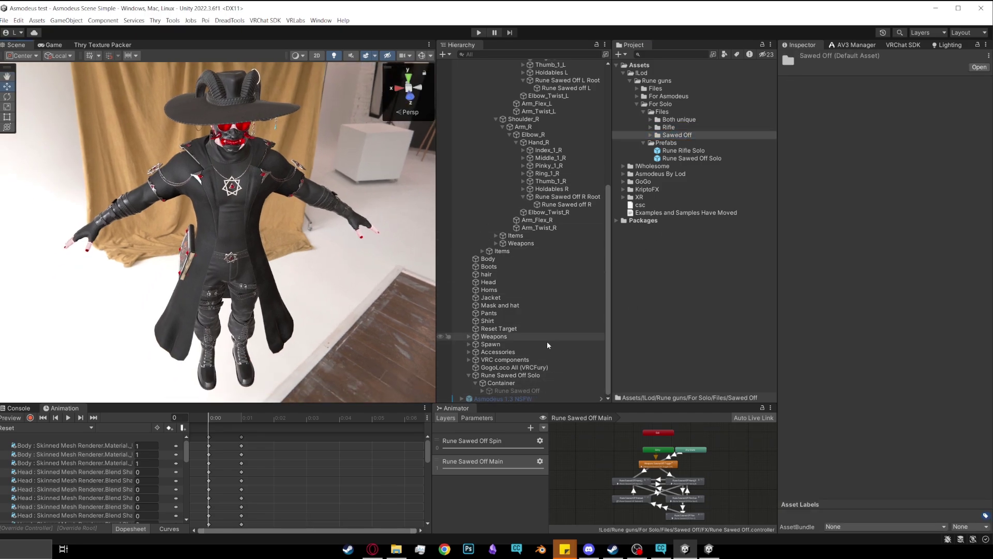
{"action": "left_click", "coordinate": [651, 135]}
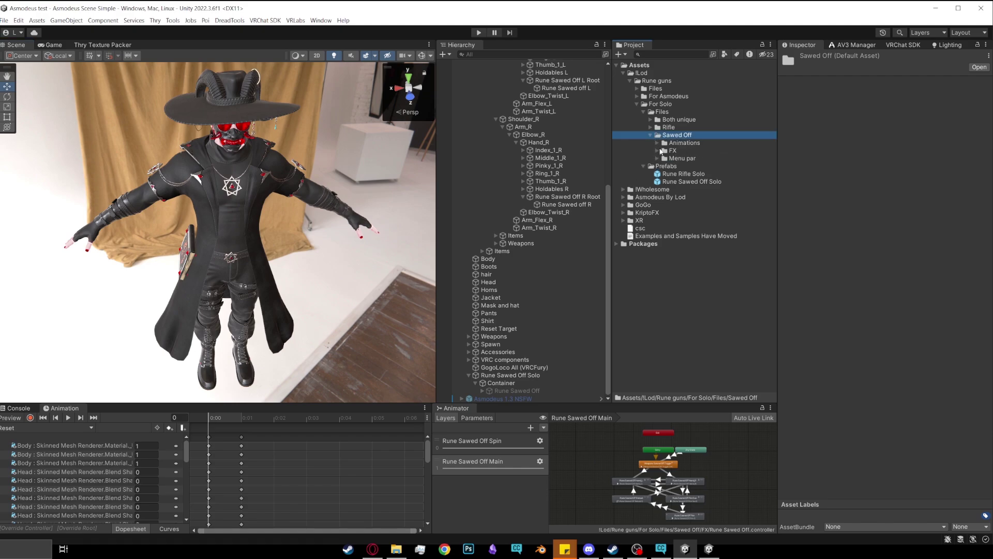
{"action": "left_click", "coordinate": [657, 151]}
{"action": "left_click", "coordinate": [677, 159]}
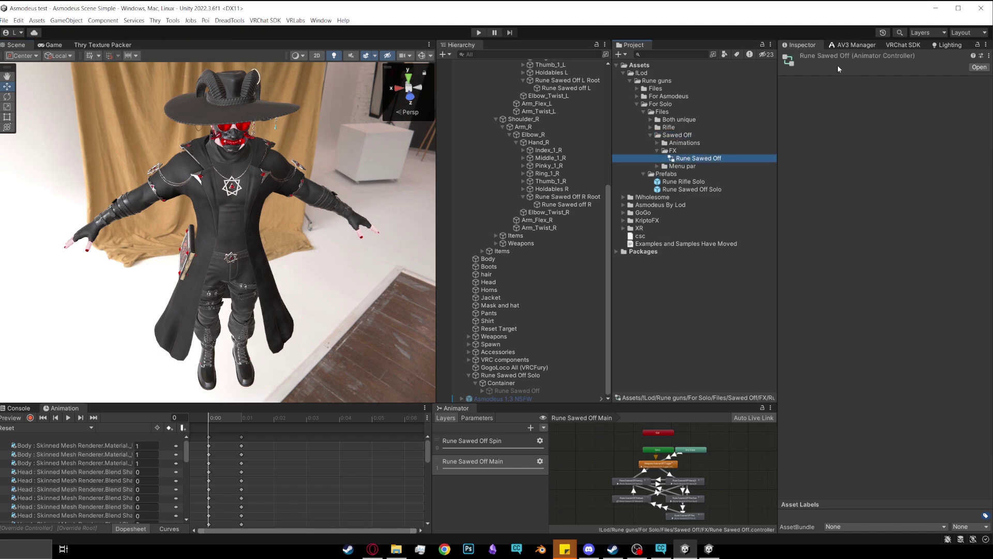
Step: Set Asmodeus 1.3 as the avatar in the AV3 Manager
{"action": "left_click", "coordinate": [853, 46]}
{"action": "scroll", "coordinate": [517, 98], "scroll_direction": "up", "scroll_amount": 9}
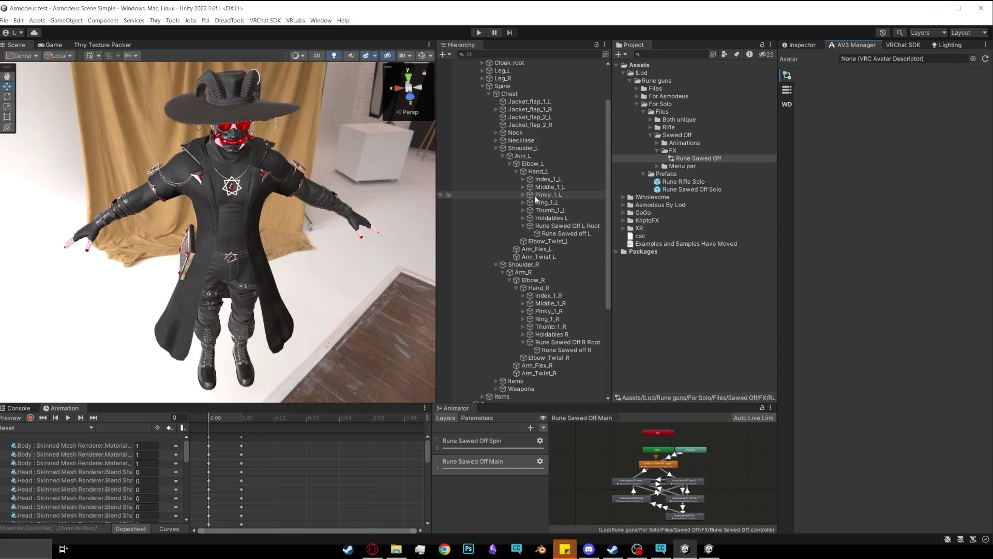
{"action": "left_click_drag", "start_coordinate": [858, 68], "coordinate": [858, 60]}
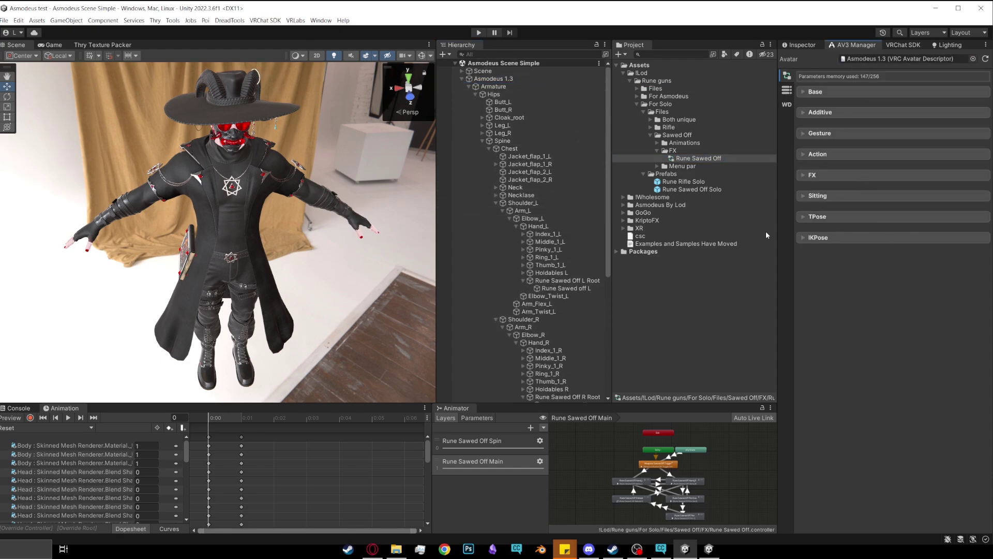
Step: Merge the Rune Sawed Off animator into the avatar's FX layer on a new copy, leaving the parameter suffixes empty
{"action": "left_click", "coordinate": [805, 176]}
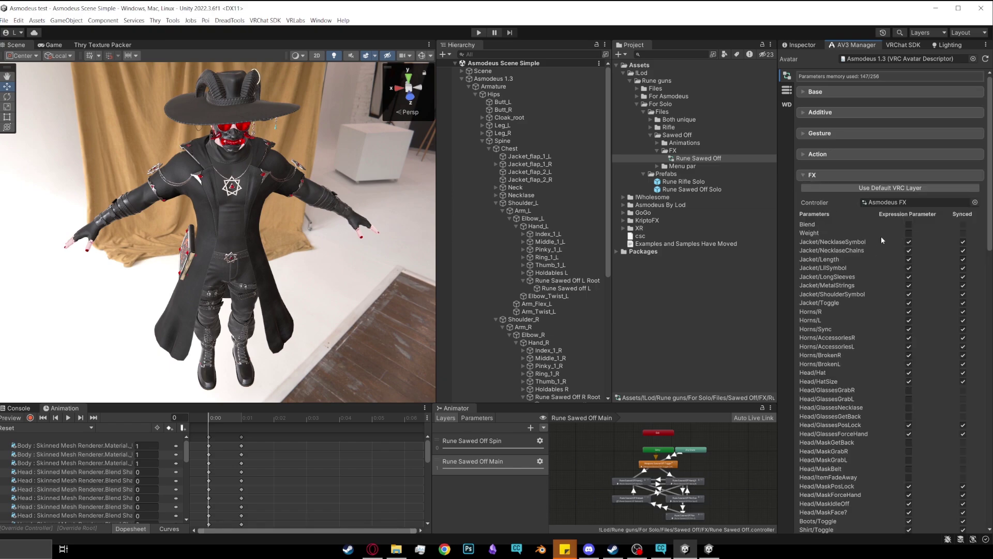
{"action": "scroll", "coordinate": [839, 206], "scroll_direction": "down", "scroll_amount": 15}
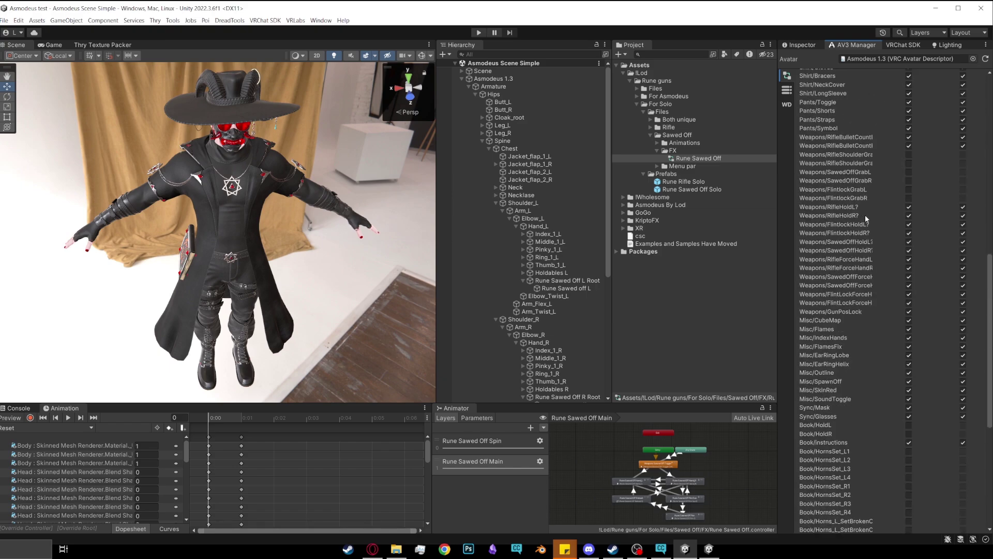
{"action": "scroll", "coordinate": [864, 215], "scroll_direction": "down", "scroll_amount": 3}
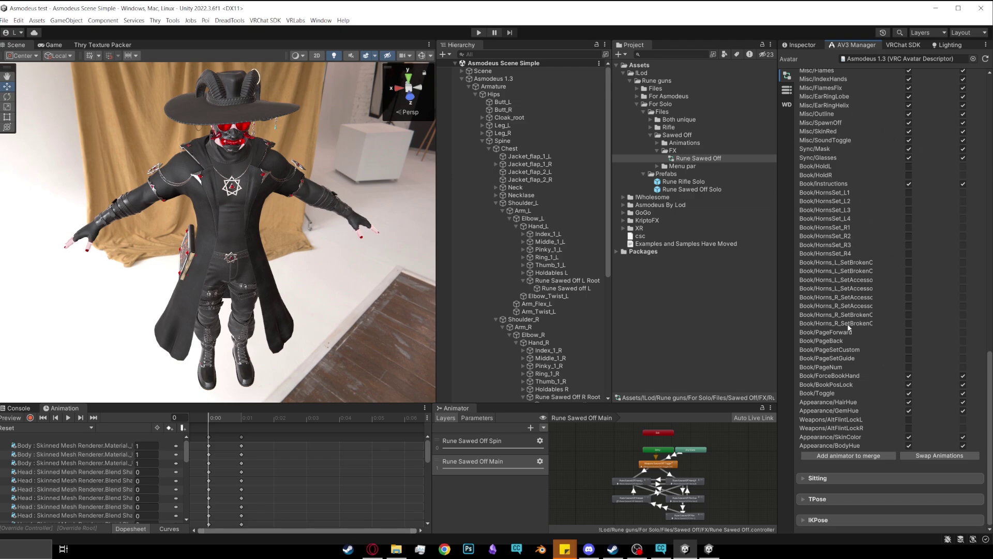
{"action": "left_click", "coordinate": [827, 456]}
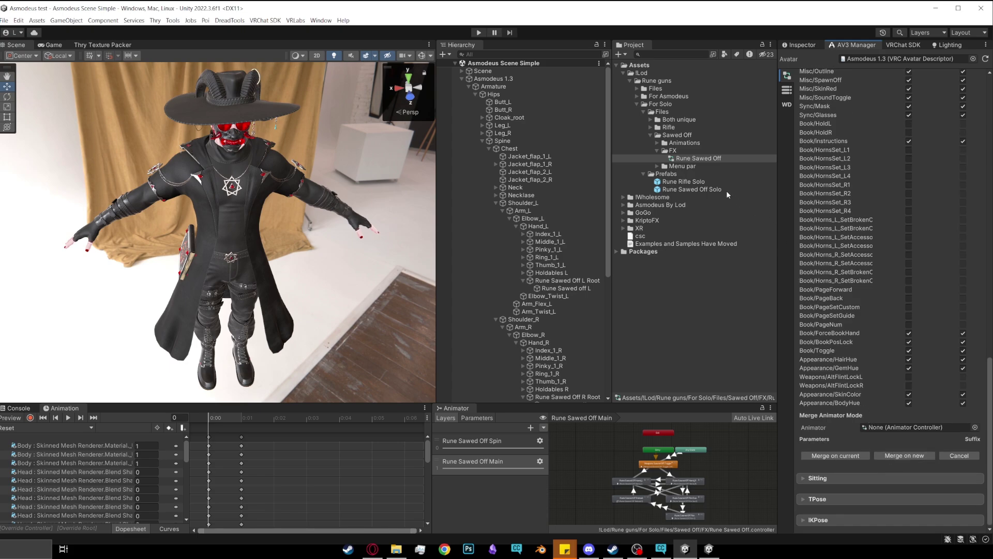
{"action": "left_click", "coordinate": [684, 158]}
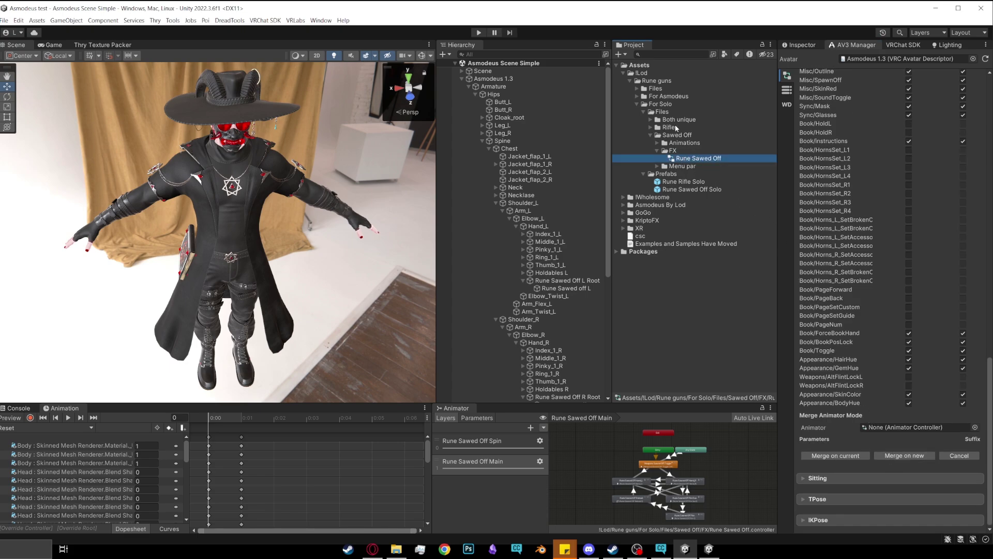
{"action": "left_click_drag", "start_coordinate": [679, 160], "coordinate": [907, 427]}
{"action": "scroll", "coordinate": [897, 409], "scroll_direction": "down", "scroll_amount": 5}
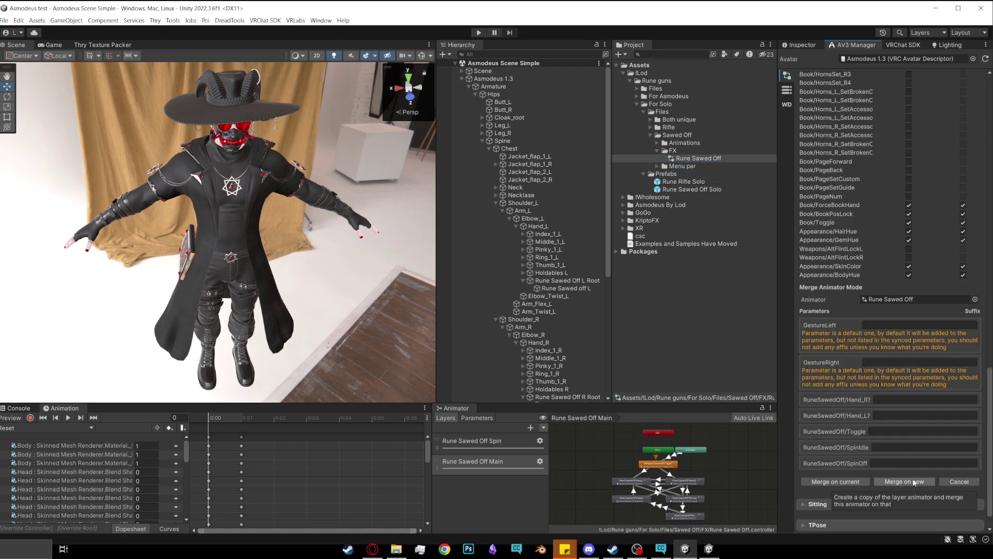
{"action": "left_click", "coordinate": [911, 482]}
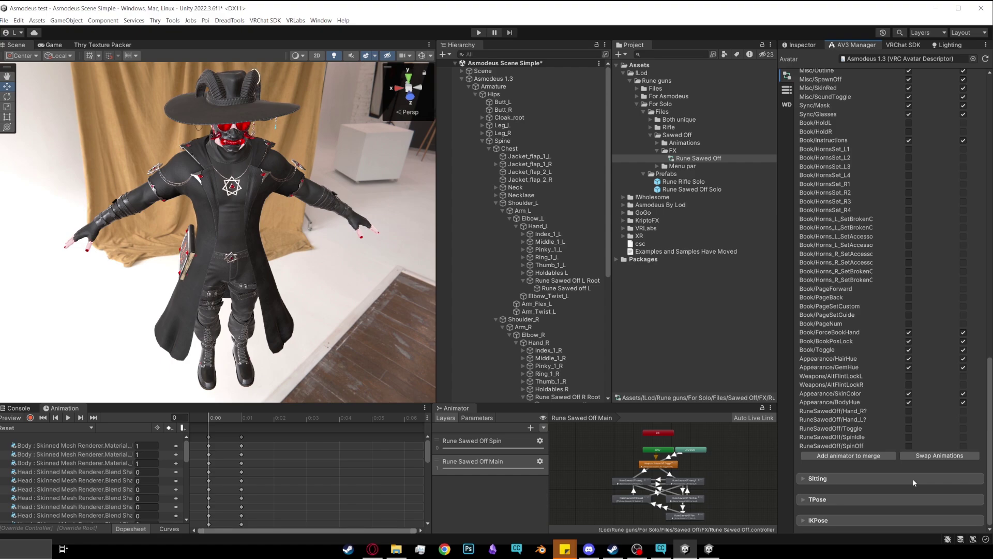
Step: Open the merged Asmodeus FX controller from the VRLabs GeneratedAssets Animators folder
{"action": "left_click", "coordinate": [623, 228]}
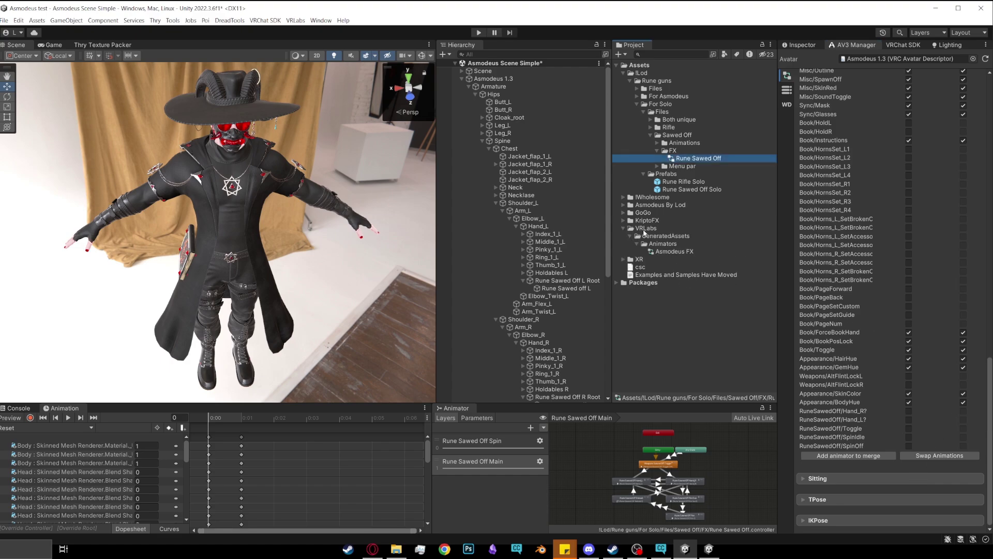
{"action": "left_click", "coordinate": [644, 229]}
{"action": "left_click", "coordinate": [660, 236]}
{"action": "left_click", "coordinate": [670, 244]}
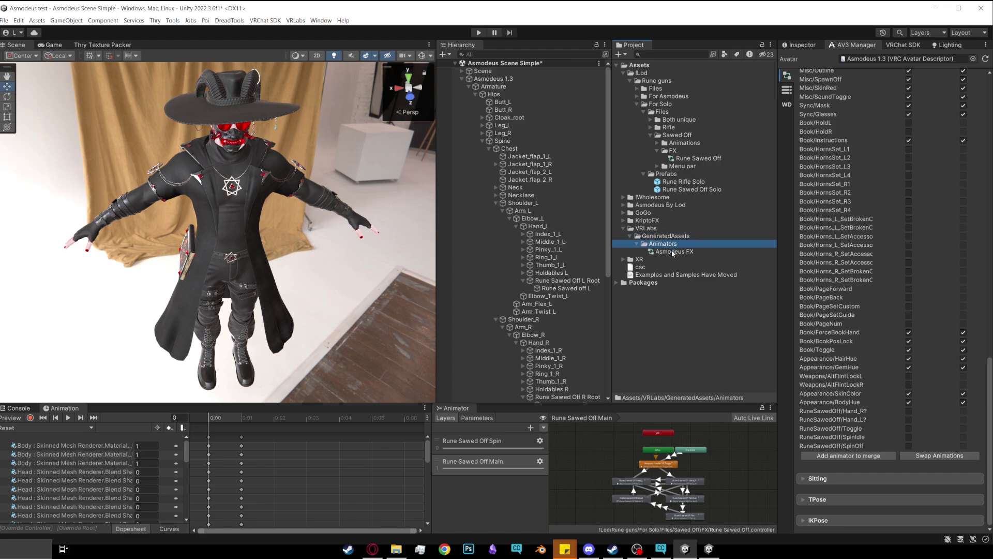
{"action": "left_click", "coordinate": [673, 252]}
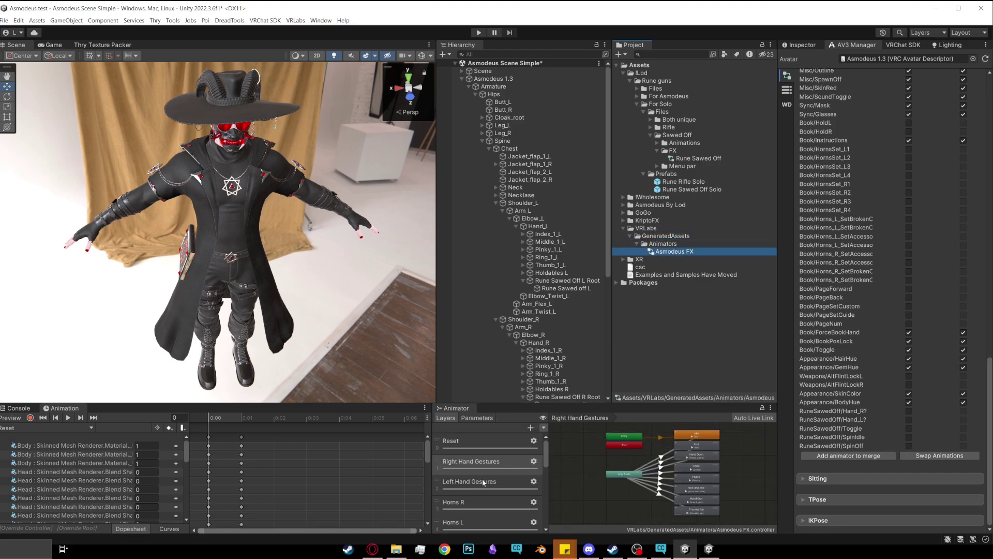
Step: Examine the Rune Sawed Off Spin and Rune Sawed Off Main layers in the merged Asmodeus FX controller
{"action": "scroll", "coordinate": [482, 479], "scroll_direction": "down", "scroll_amount": 10}
{"action": "left_click", "coordinate": [496, 500]}
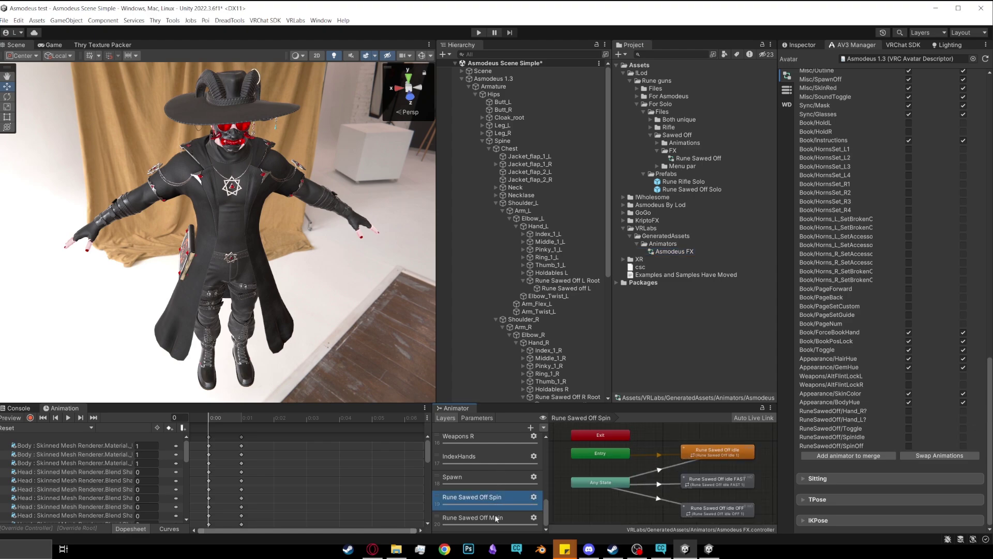
{"action": "left_click", "coordinate": [495, 515]}
{"action": "left_click", "coordinate": [494, 500]}
{"action": "left_click", "coordinate": [495, 515]}
{"action": "left_click", "coordinate": [494, 503]}
{"action": "left_click", "coordinate": [495, 516]}
{"action": "left_click", "coordinate": [493, 501]}
{"action": "left_click", "coordinate": [504, 517]}
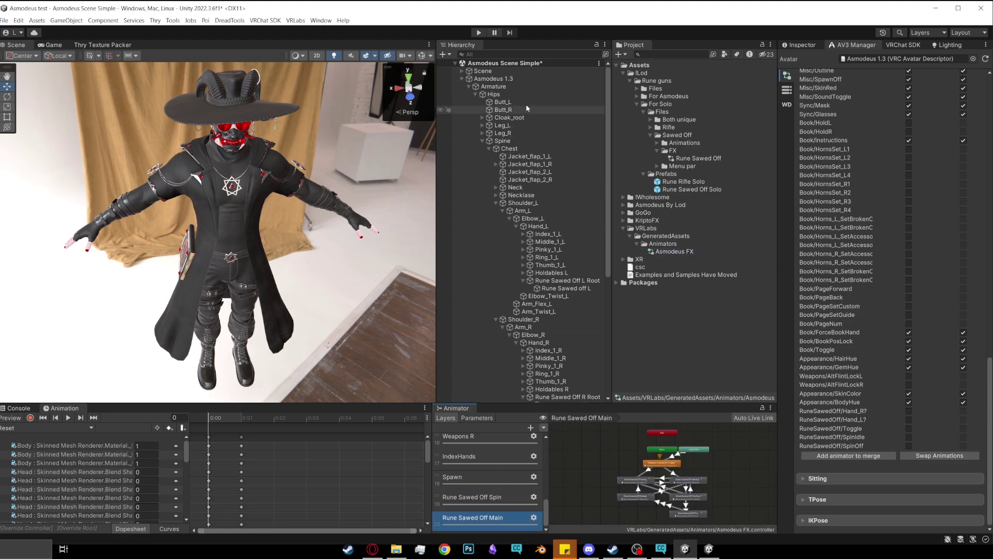
Step: Assign the generated Asmodeus FX controller to the FX playable layer of the Asmodeus 1.3 avatar descriptor
{"action": "left_click", "coordinate": [494, 79]}
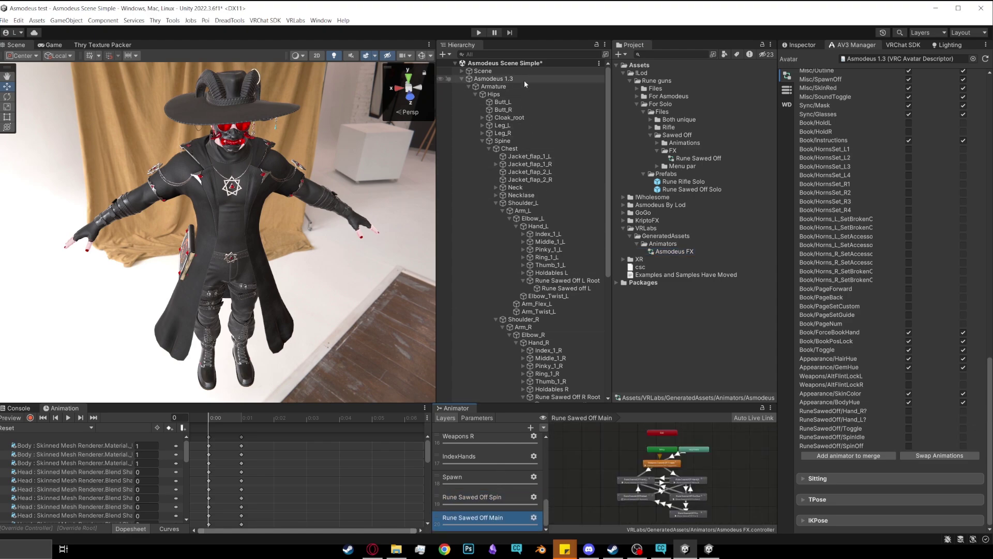
{"action": "left_click", "coordinate": [793, 45]}
{"action": "scroll", "coordinate": [856, 302], "scroll_direction": "down", "scroll_amount": 10}
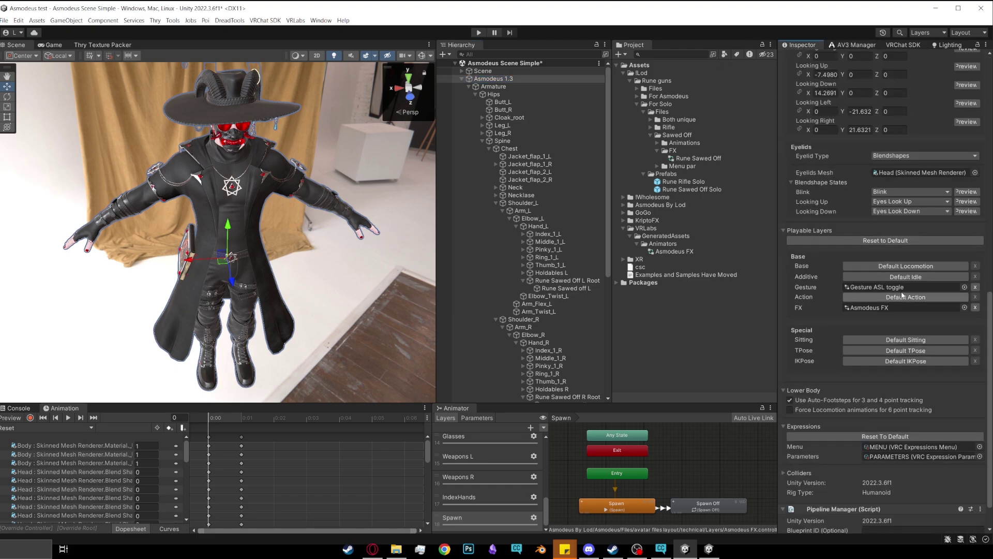
{"action": "left_click_drag", "start_coordinate": [681, 250], "coordinate": [888, 307]}
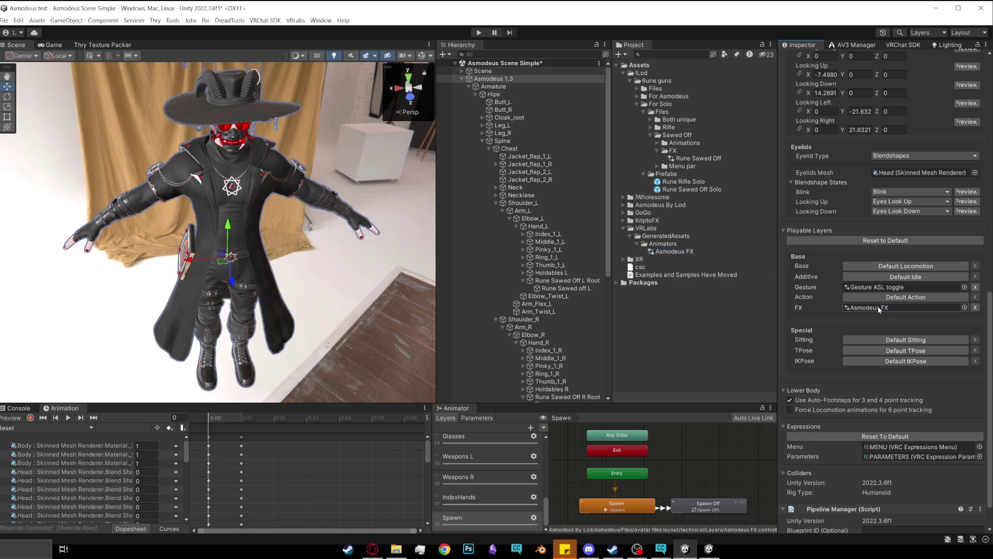
Step: Copy the parameters from PAR Rune Sawed Off into the avatar's expression parameters with AV3 Manager
{"action": "left_click", "coordinate": [855, 46]}
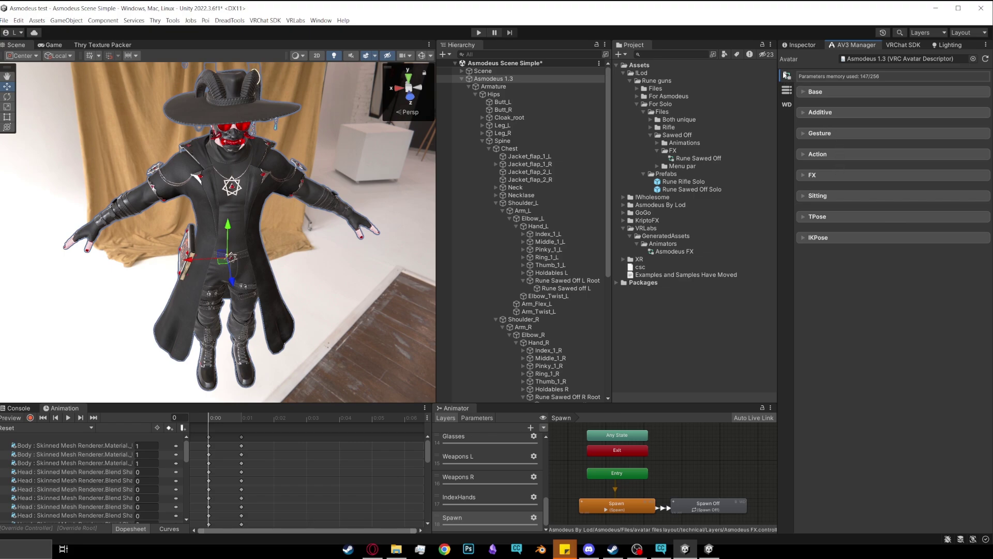
{"action": "left_click", "coordinate": [786, 91]}
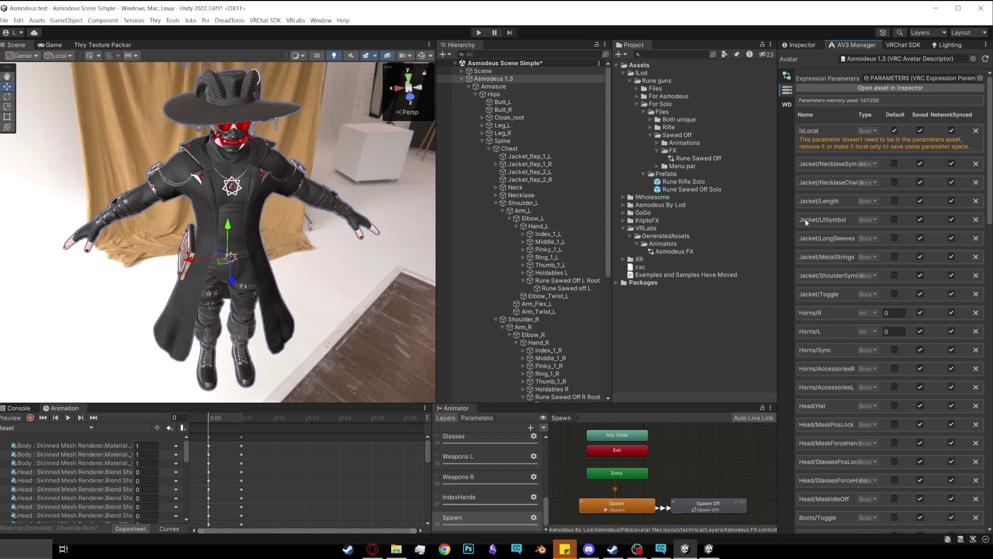
{"action": "scroll", "coordinate": [840, 154], "scroll_direction": "down", "scroll_amount": 20}
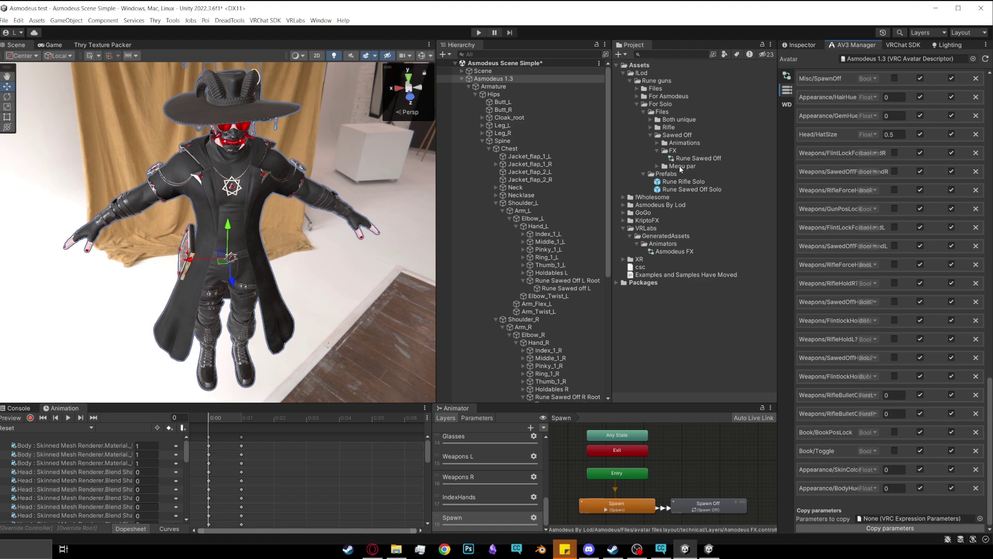
{"action": "left_click", "coordinate": [673, 151]}
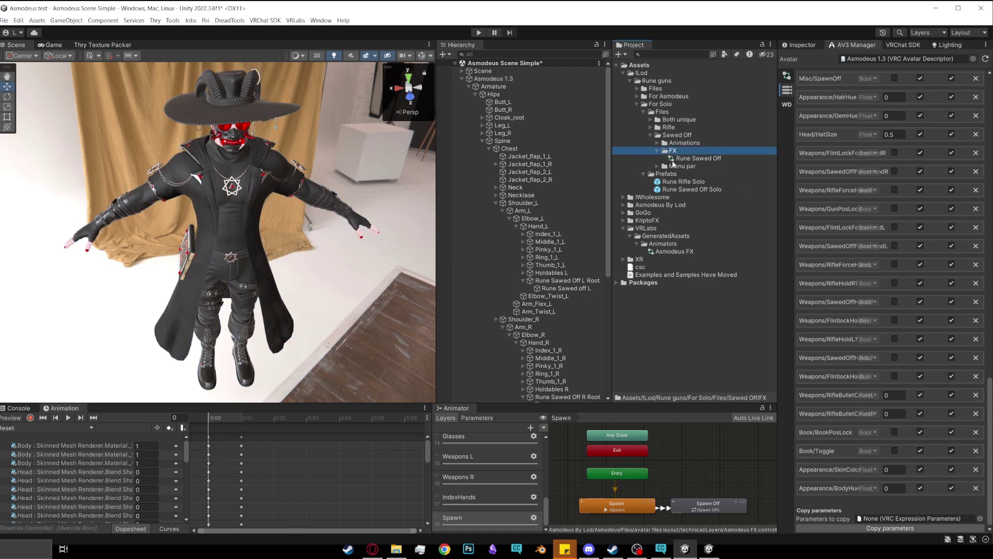
{"action": "left_click", "coordinate": [657, 166]}
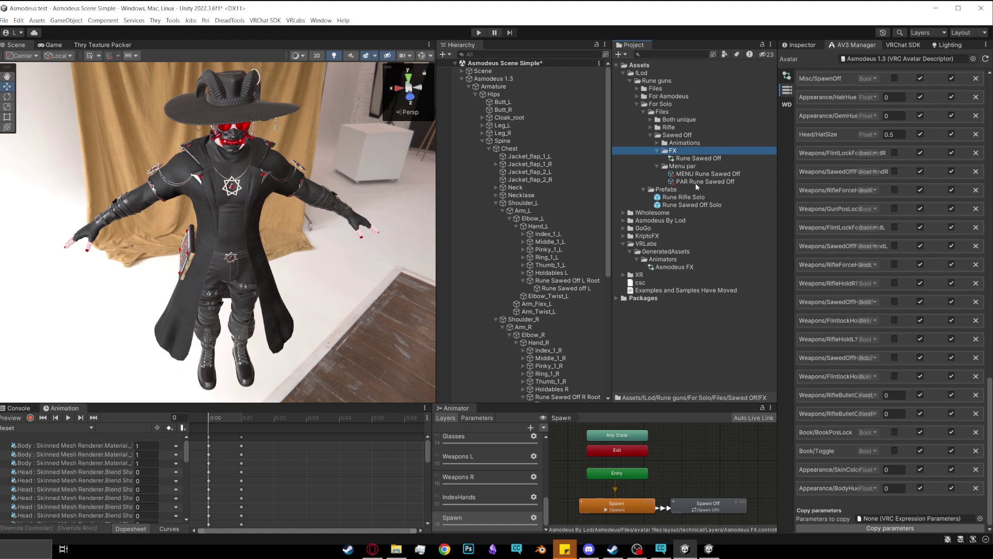
{"action": "left_click_drag", "start_coordinate": [718, 181], "coordinate": [903, 519]}
{"action": "scroll", "coordinate": [903, 519], "scroll_direction": "down", "scroll_amount": 1}
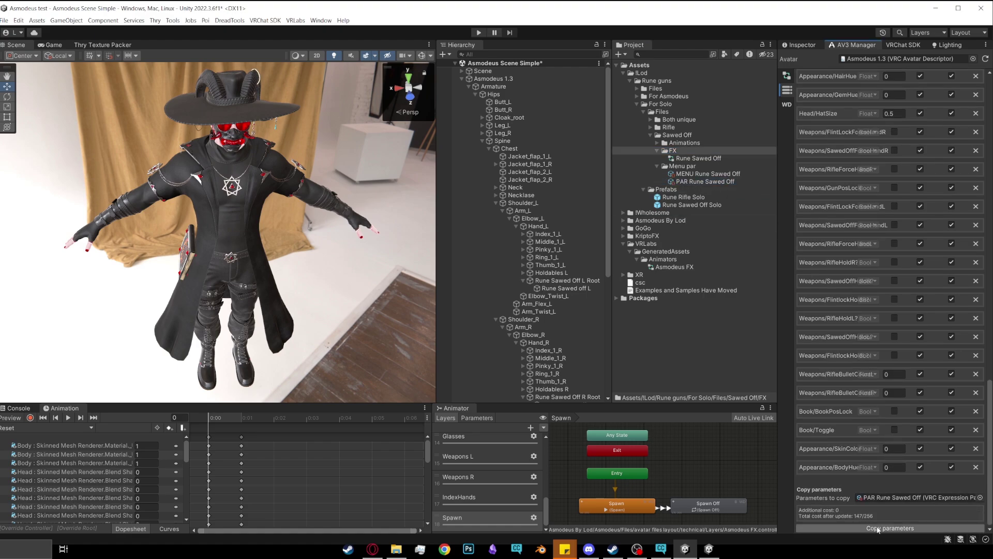
{"action": "left_click", "coordinate": [877, 527]}
{"action": "scroll", "coordinate": [849, 379], "scroll_direction": "down", "scroll_amount": 3}
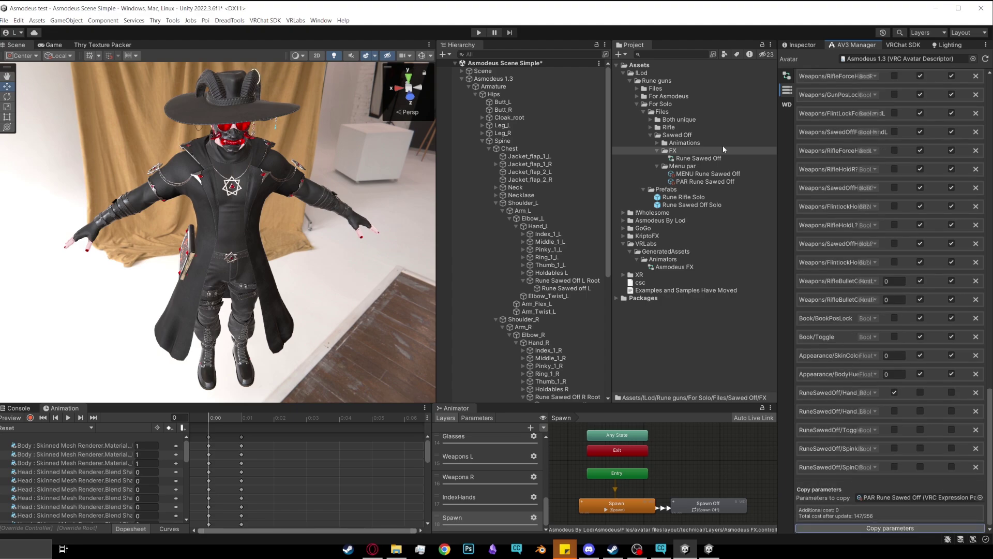
Step: Open the MENU expressions menu asset assigned to the Asmodeus 1.3 avatar descriptor
{"action": "left_click", "coordinate": [520, 80]}
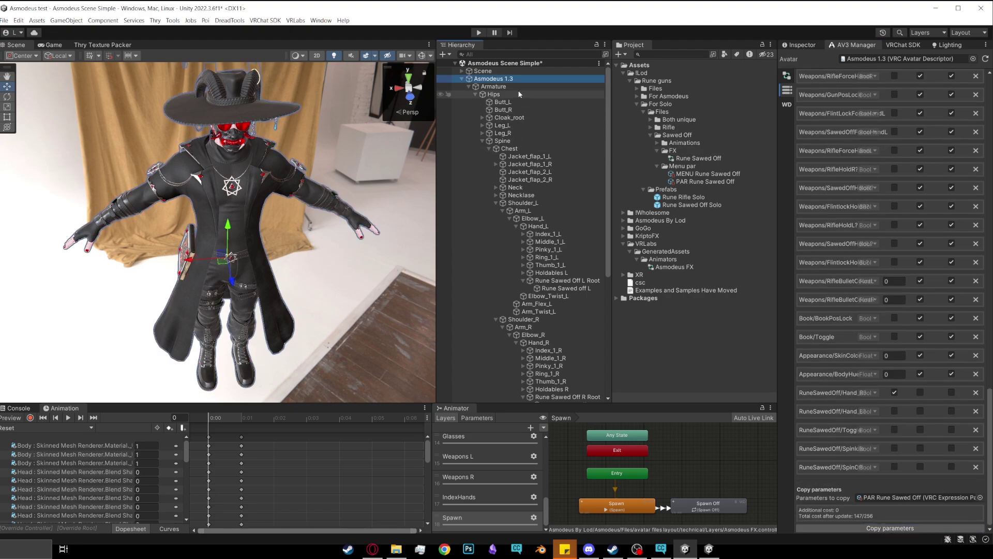
{"action": "left_click", "coordinate": [784, 45]}
{"action": "scroll", "coordinate": [836, 255], "scroll_direction": "down", "scroll_amount": 3}
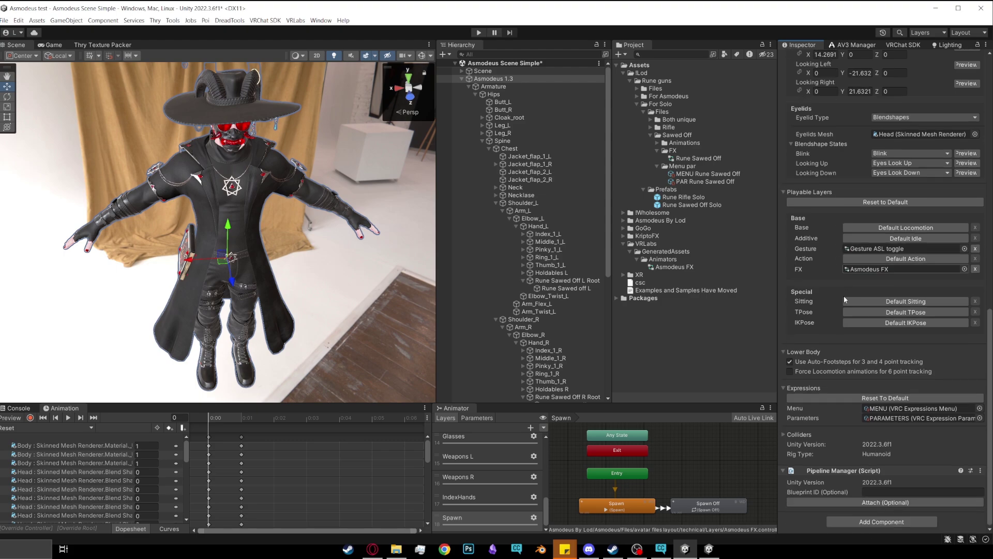
{"action": "left_click", "coordinate": [889, 411]}
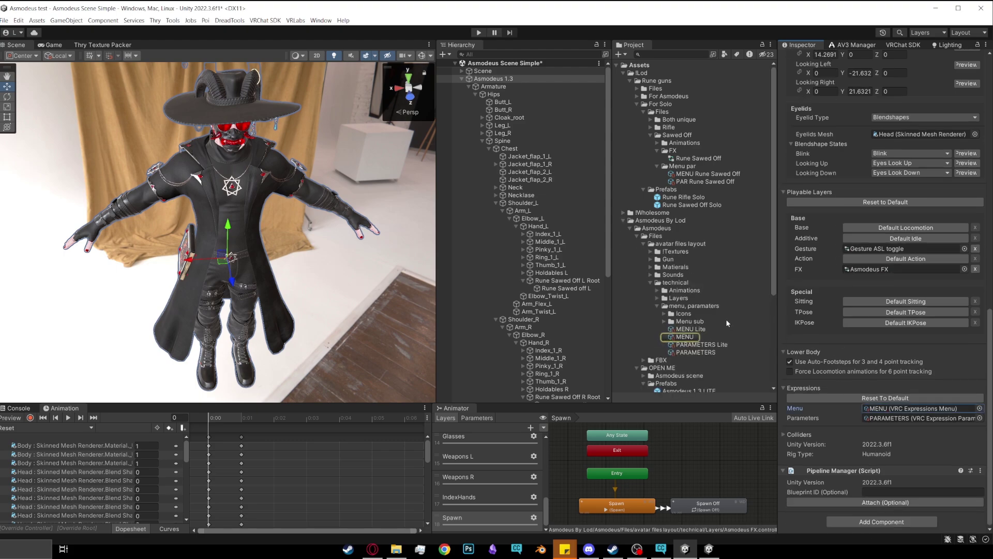
{"action": "scroll", "coordinate": [725, 319], "scroll_direction": "down", "scroll_amount": 1}
{"action": "left_click", "coordinate": [685, 307]}
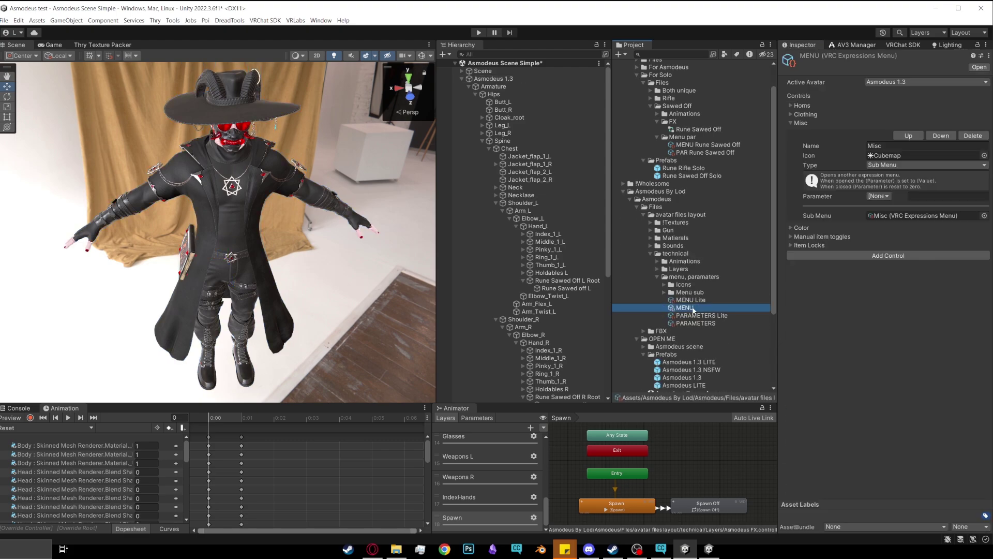
Step: Add a new control to the avatar's main expressions menu and name it Rune Sawed Off
{"action": "left_click", "coordinate": [791, 123]}
{"action": "left_click", "coordinate": [891, 160]}
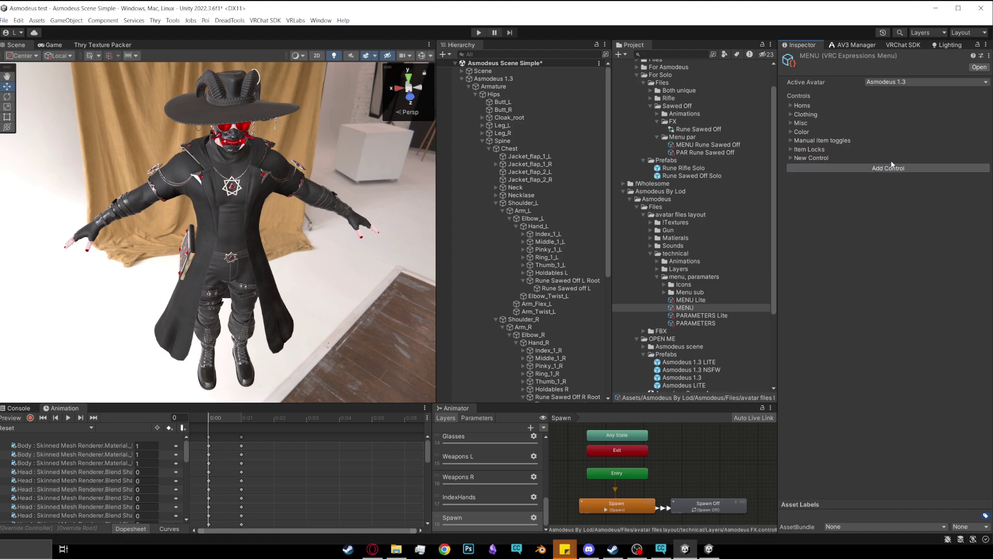
{"action": "left_click", "coordinate": [791, 158]}
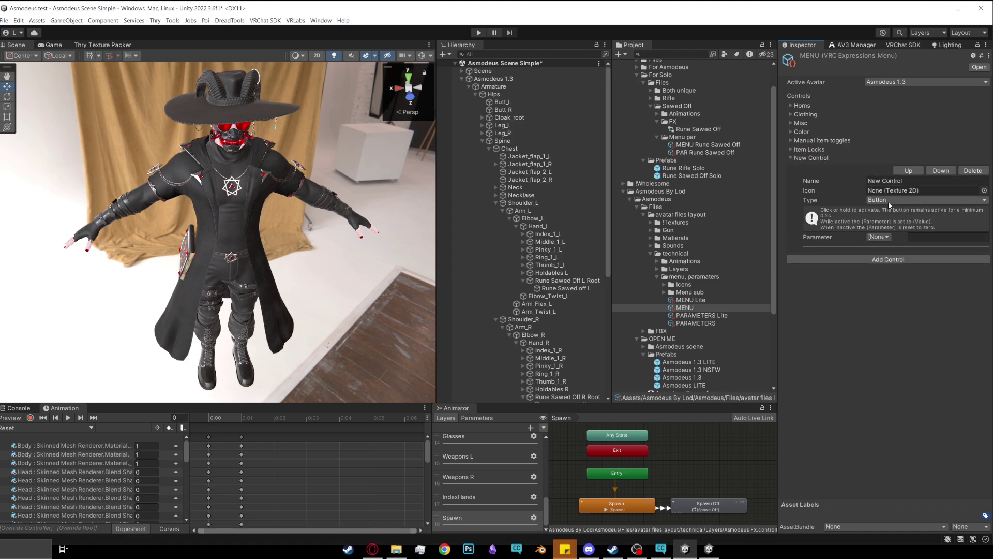
{"action": "left_click", "coordinate": [908, 181]}
{"action": "type", "text": "Rune Sawed Off"}
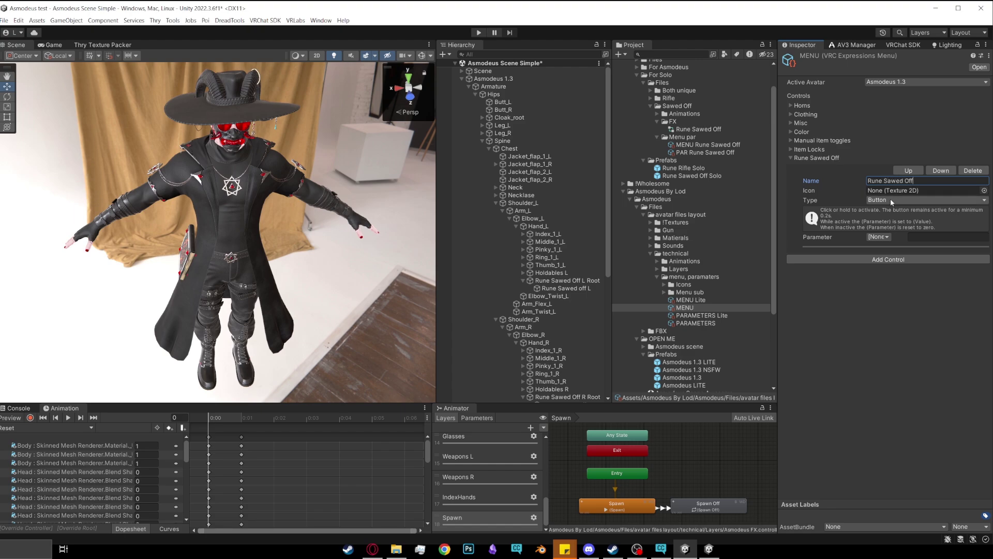
Step: Make the Rune Sawed Off control a Sub Menu and assign MENU Rune Sawed Off as its submenu
{"action": "left_click", "coordinate": [872, 200]}
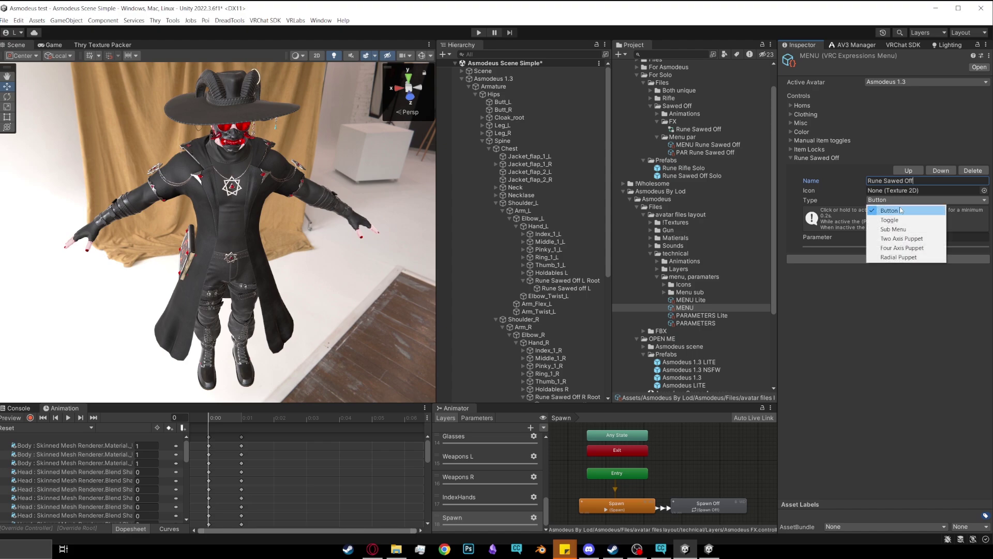
{"action": "left_click", "coordinate": [895, 229]}
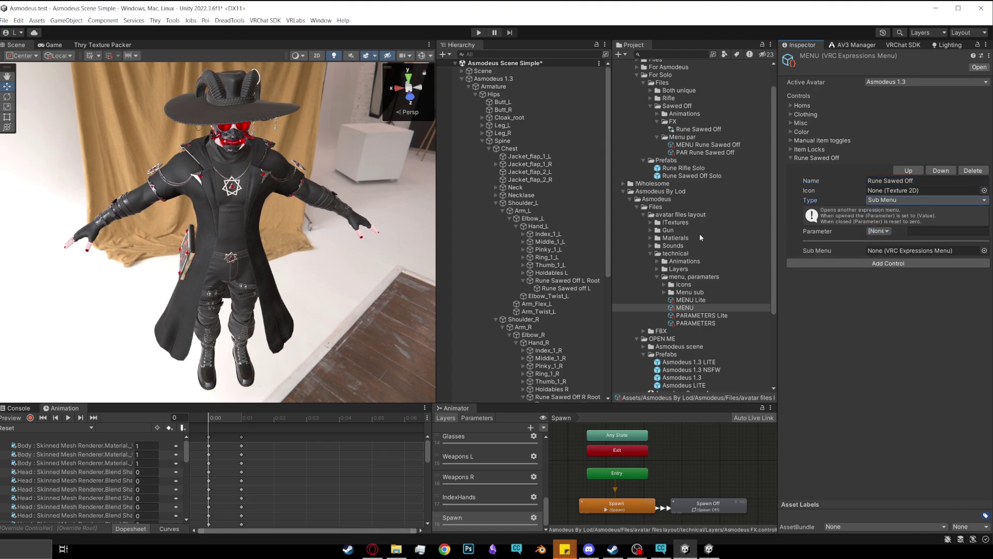
{"action": "scroll", "coordinate": [701, 238], "scroll_direction": "up", "scroll_amount": 3}
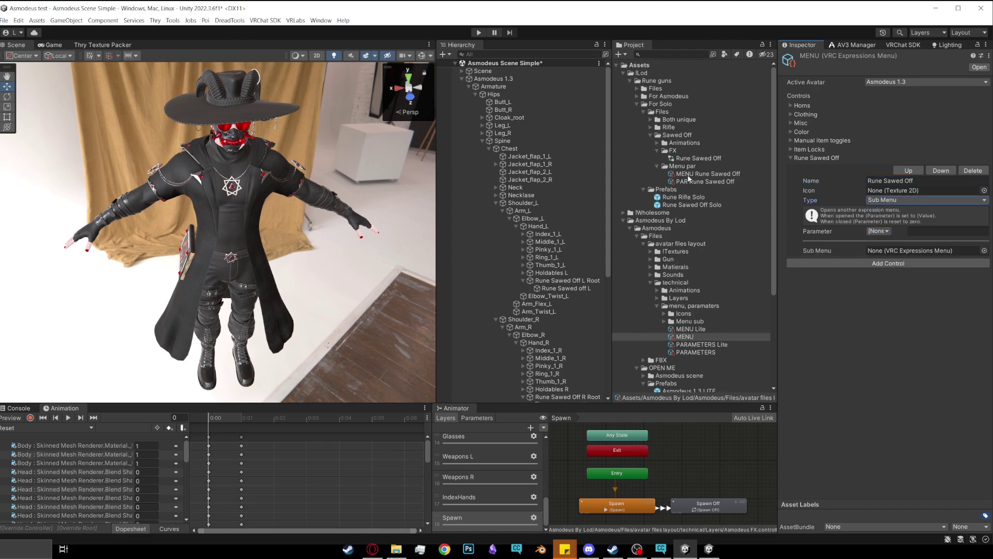
{"action": "left_click_drag", "start_coordinate": [721, 176], "coordinate": [890, 251]}
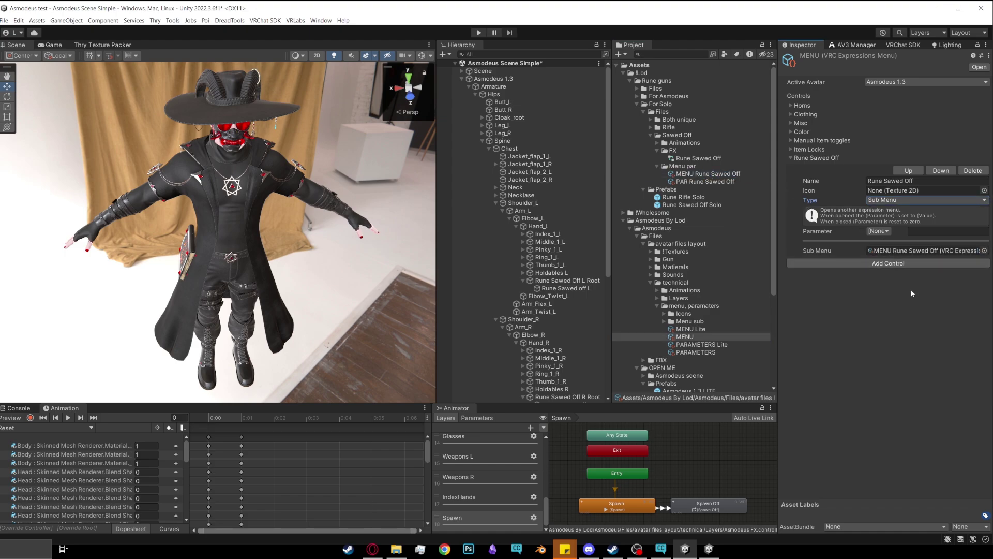